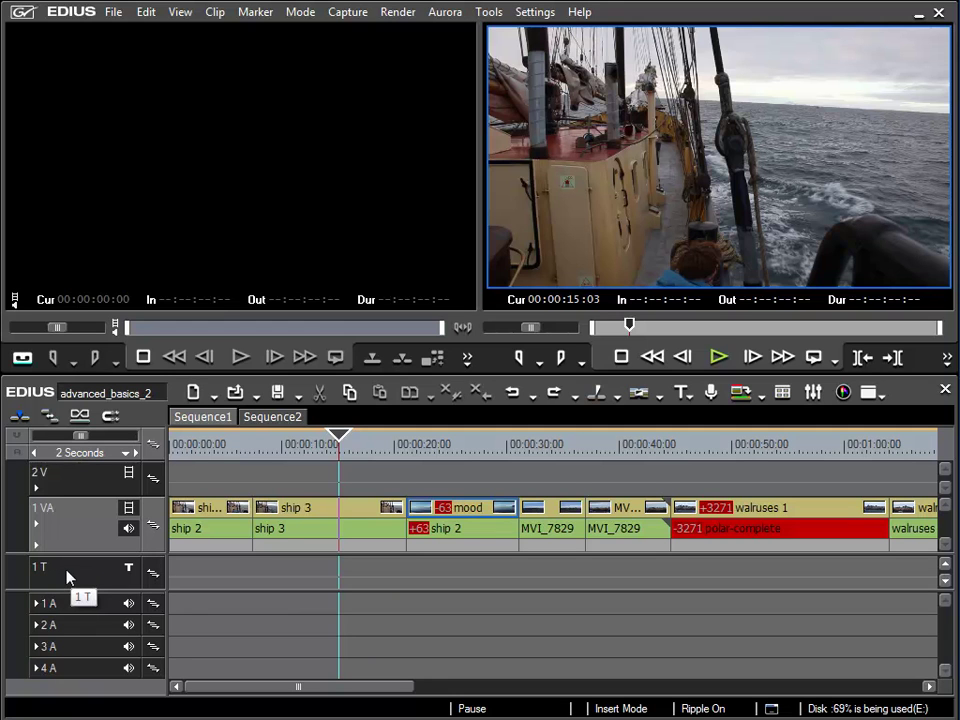
Enable overwrite mode and add a QuickTitler title reading "Arctic Ocean" on the 1 T track at 00:00:06:13.
{"action": "left_click", "coordinate": [17, 417]}
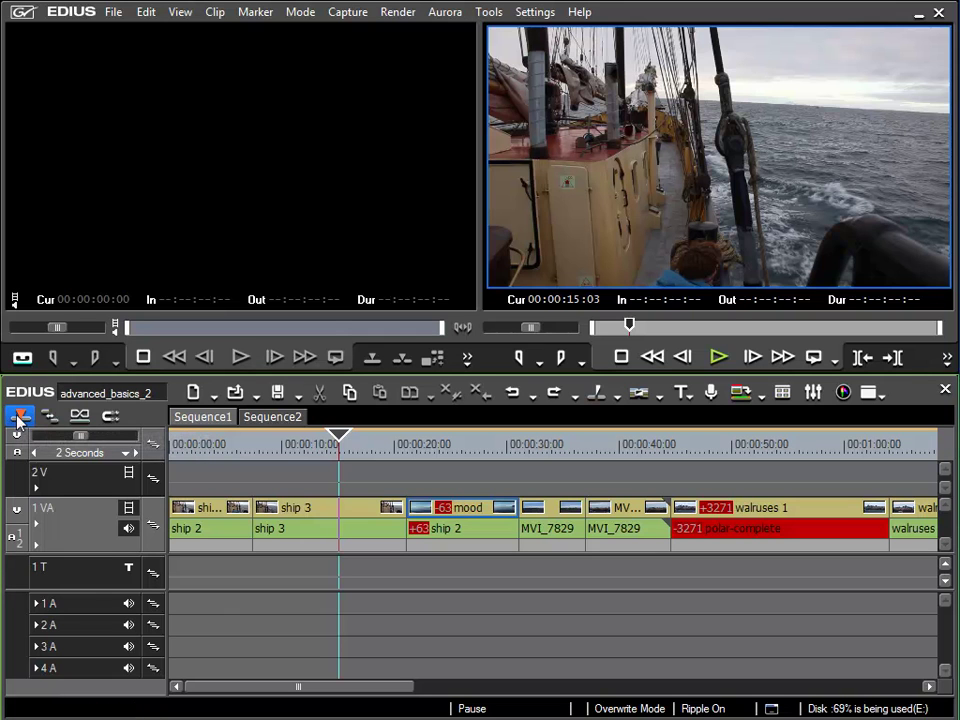
{"action": "left_click", "coordinate": [248, 452]}
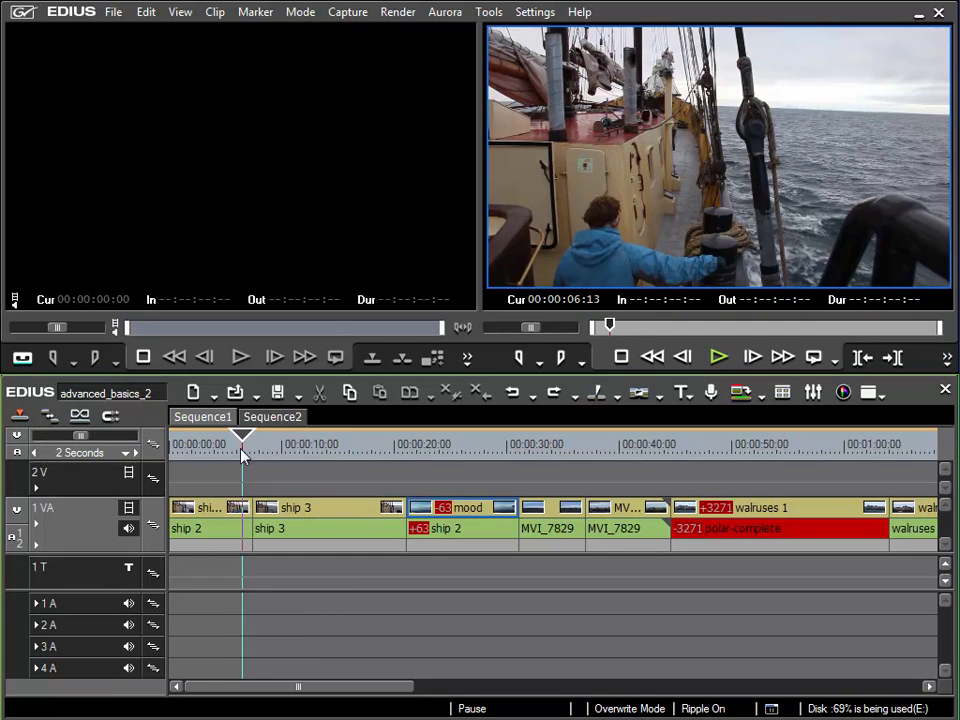
{"action": "right_click", "coordinate": [219, 571]}
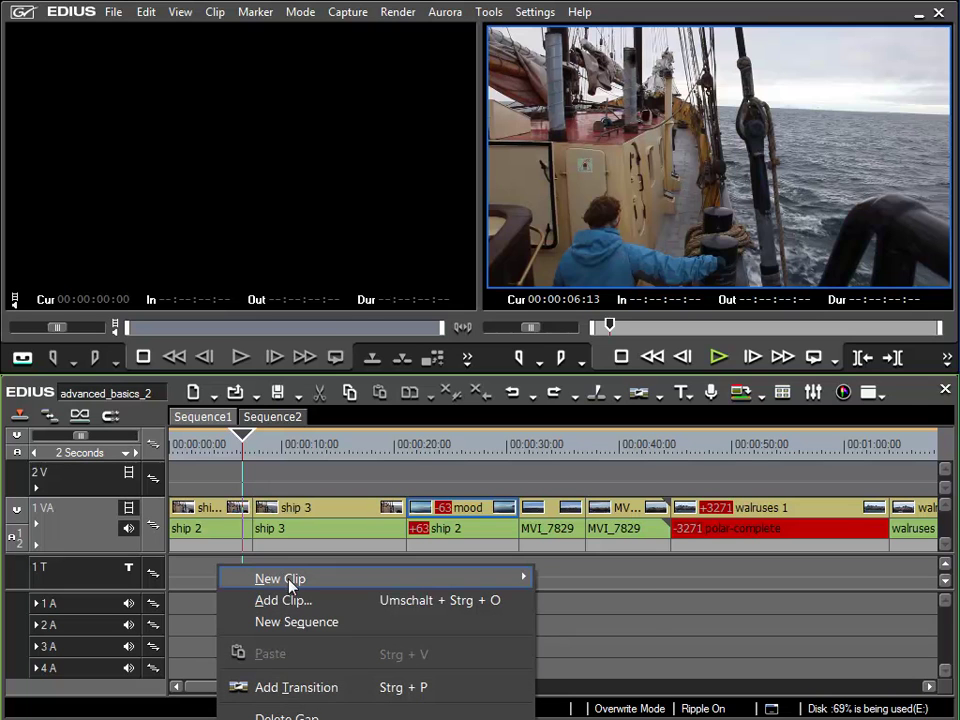
{"action": "mouse_move", "coordinate": [289, 581]}
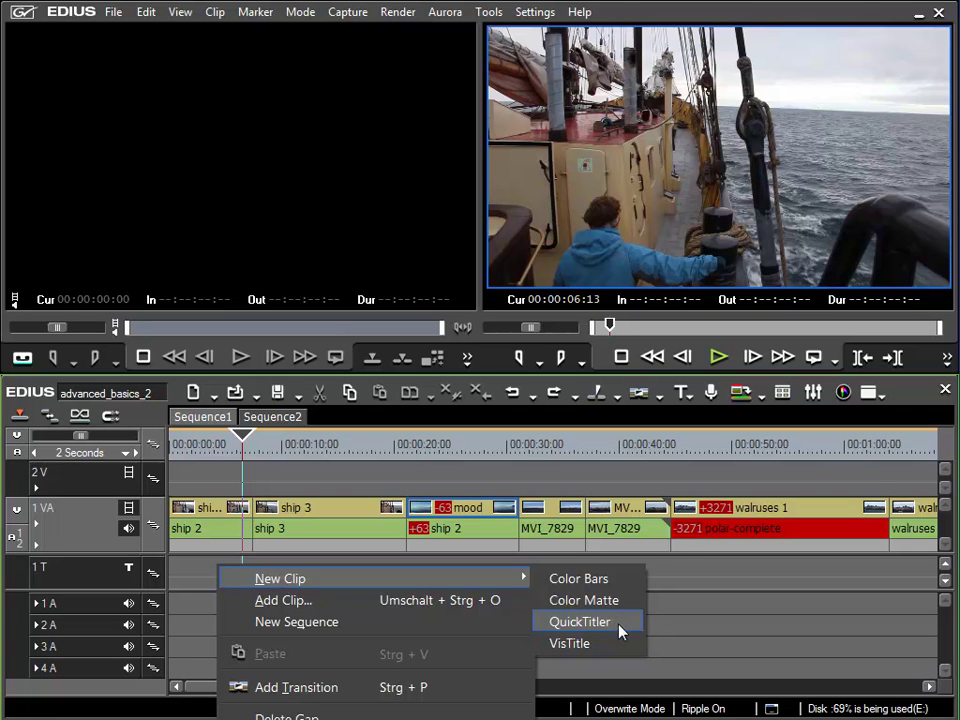
{"action": "left_click", "coordinate": [580, 622]}
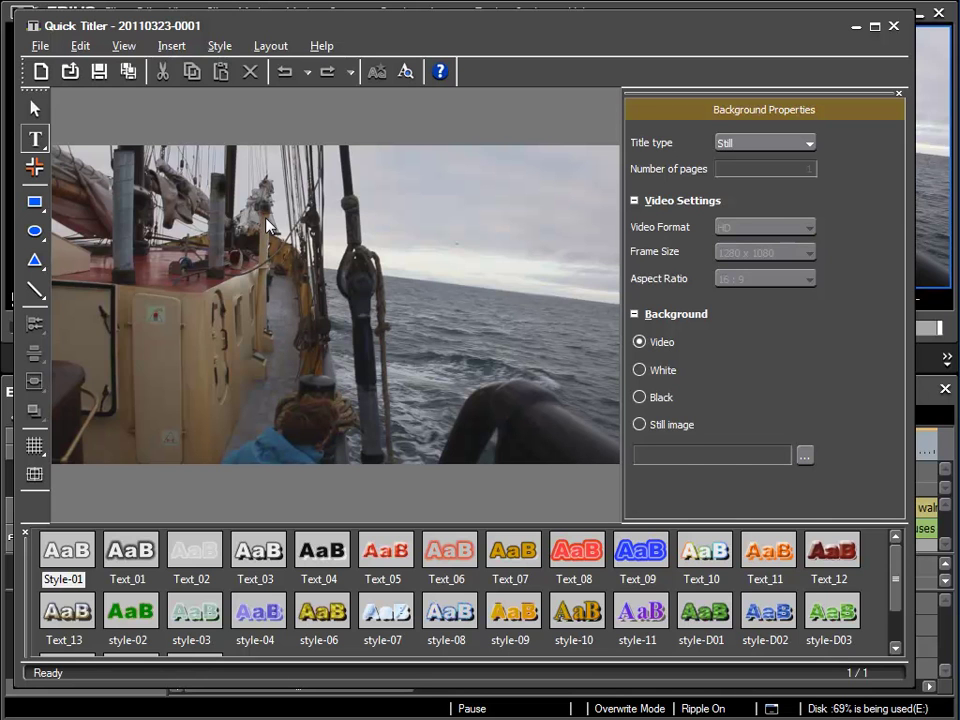
{"action": "type", "text": "A"}
{"action": "key", "text": "Escape"}
{"action": "type", "text": "rct"}
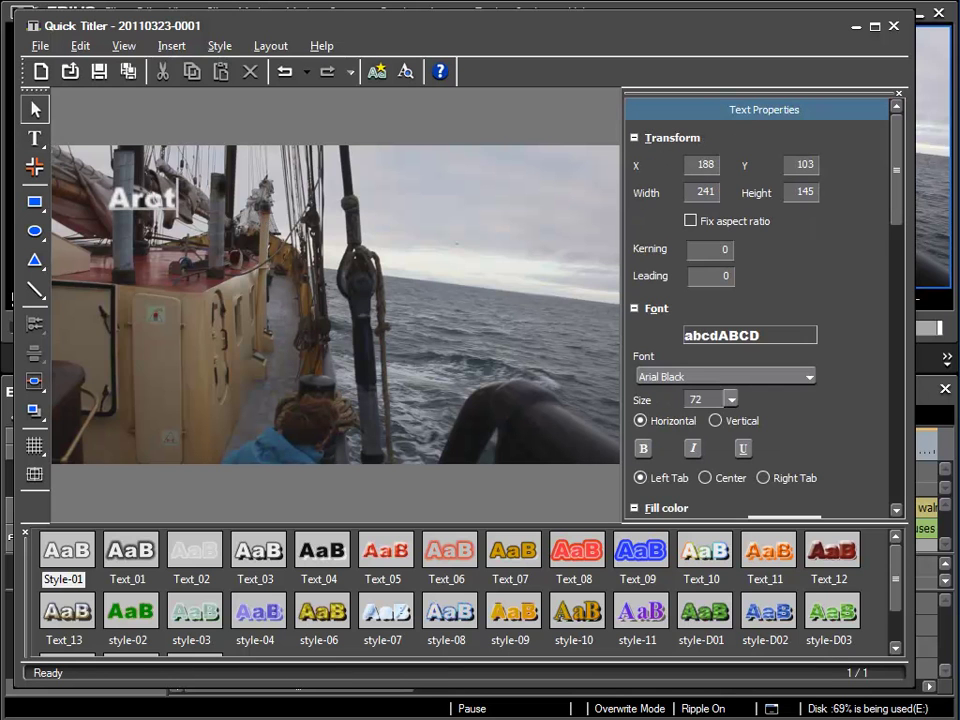
{"action": "type", "text": "ic Ocean"}
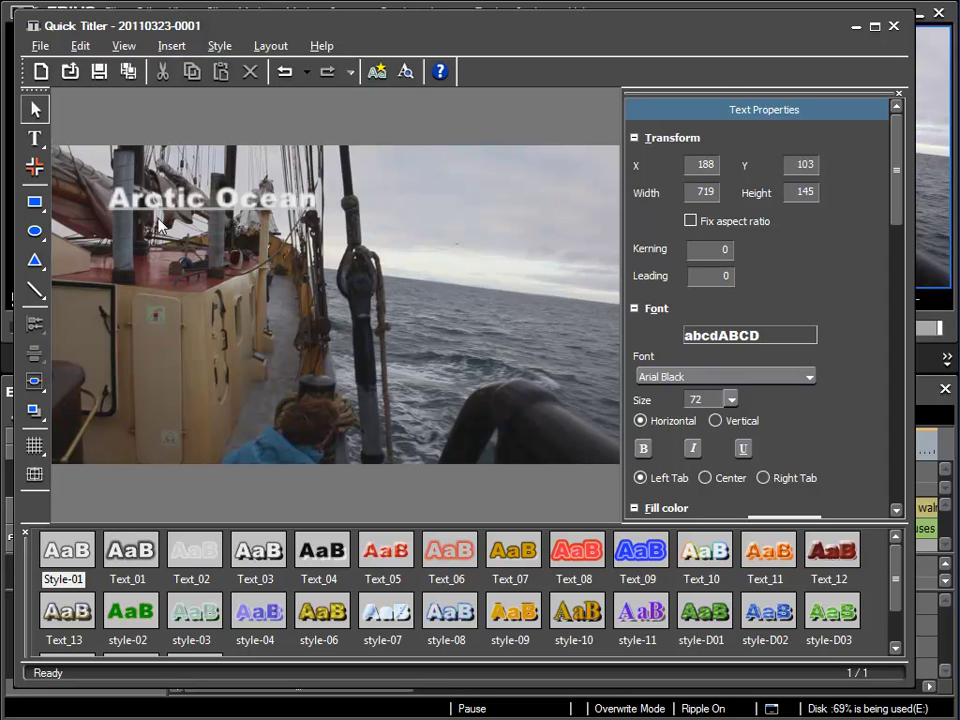
{"action": "left_click", "coordinate": [100, 78]}
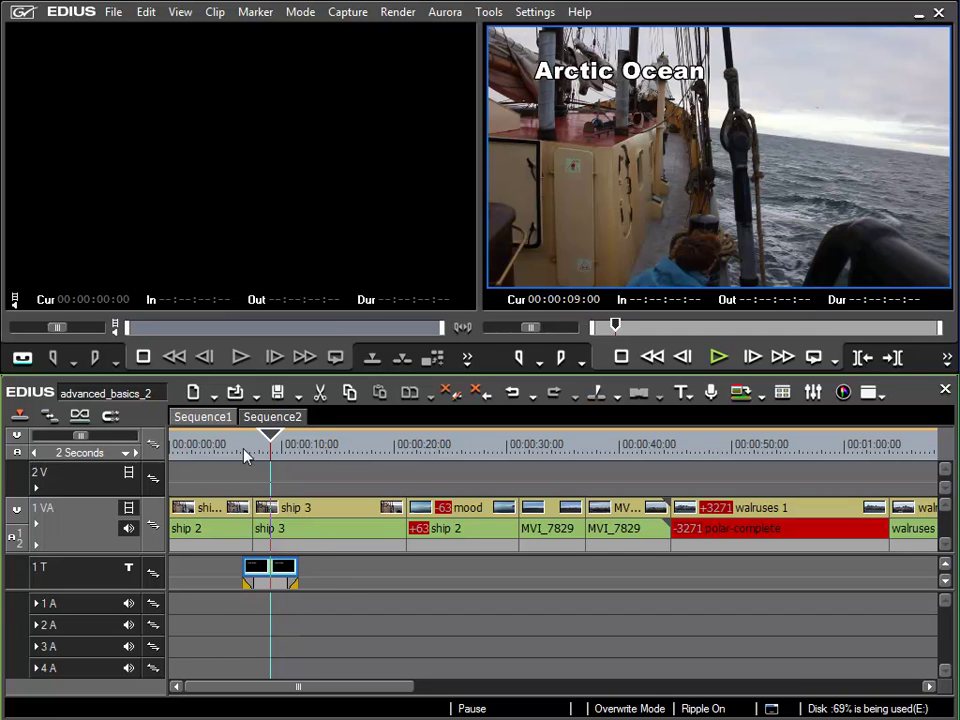
Mute the audio of track 1 VA and play back the title's start and end to check its fades.
{"action": "left_click", "coordinate": [128, 530]}
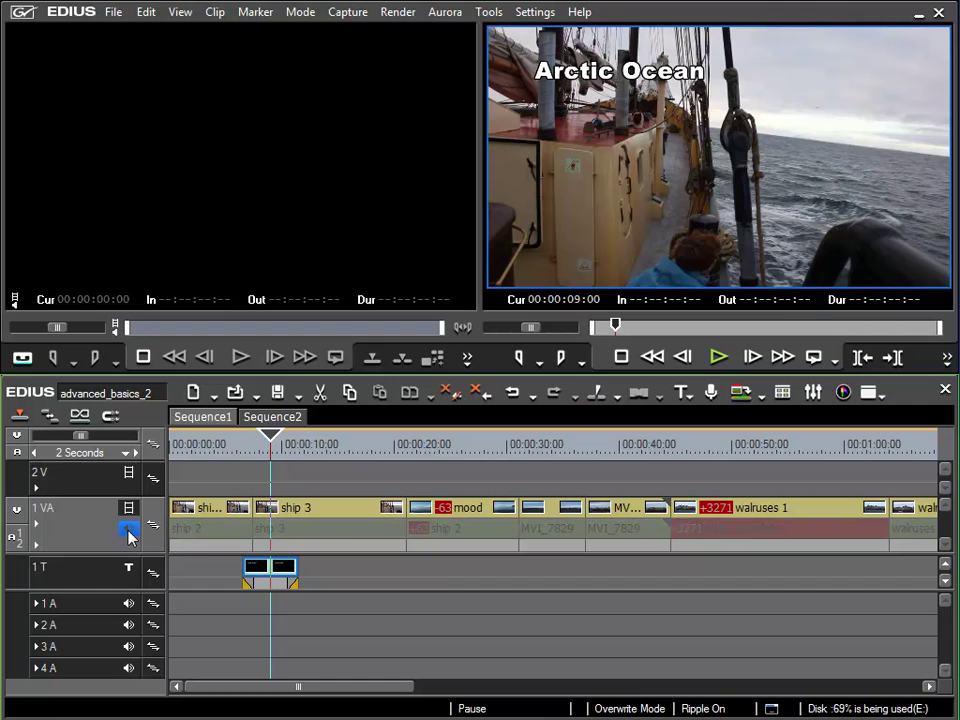
{"action": "left_click", "coordinate": [240, 450]}
{"action": "key", "text": "space"}
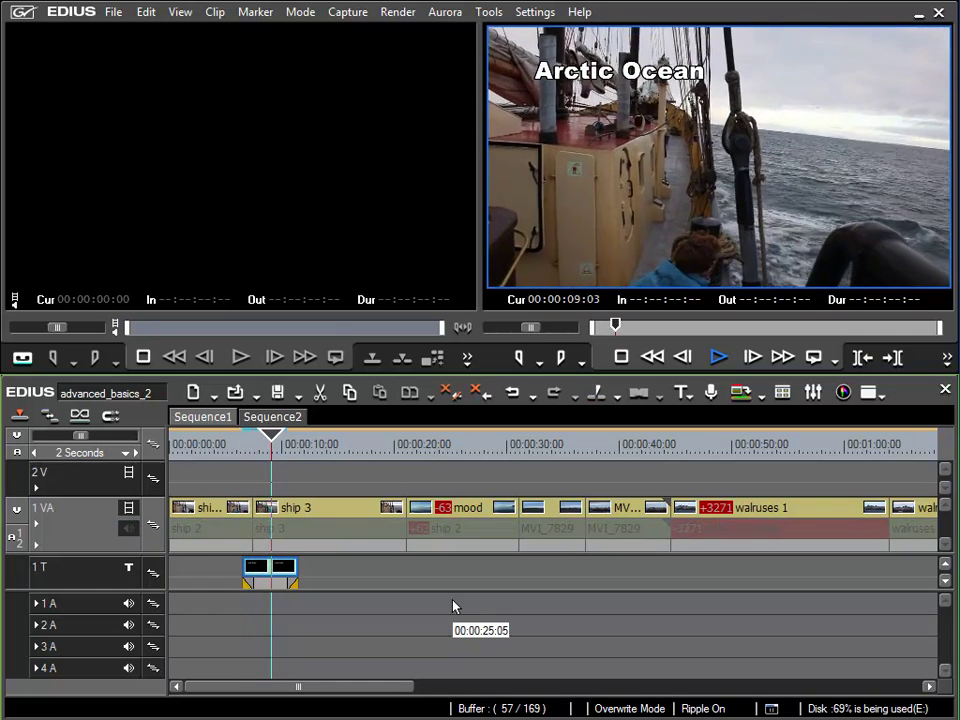
{"action": "key", "text": "space"}
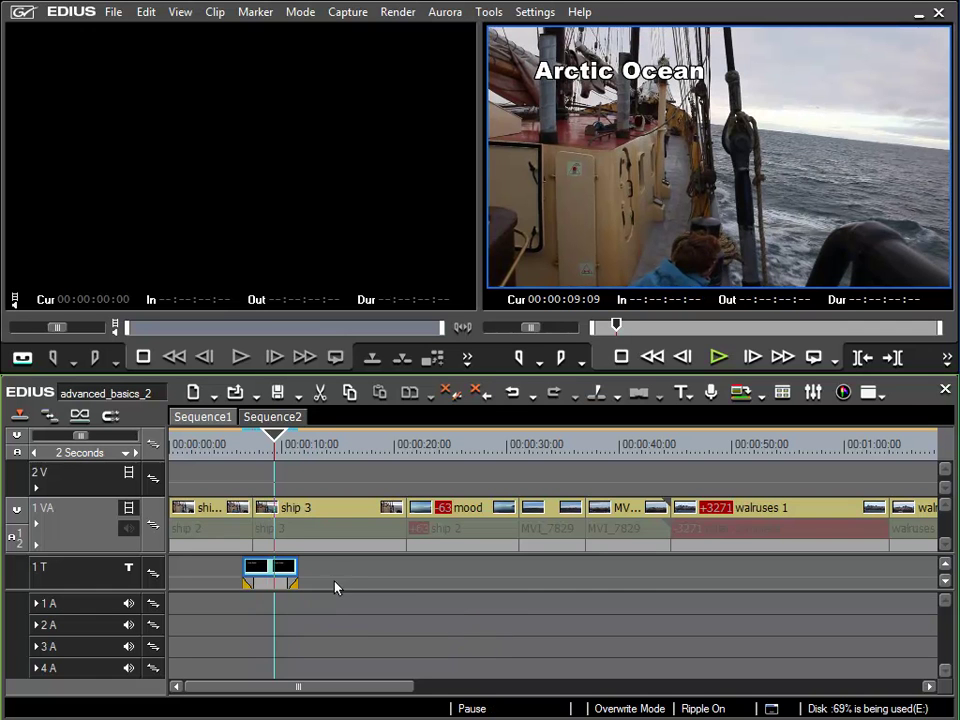
{"action": "left_click", "coordinate": [284, 457]}
{"action": "key", "text": "space"}
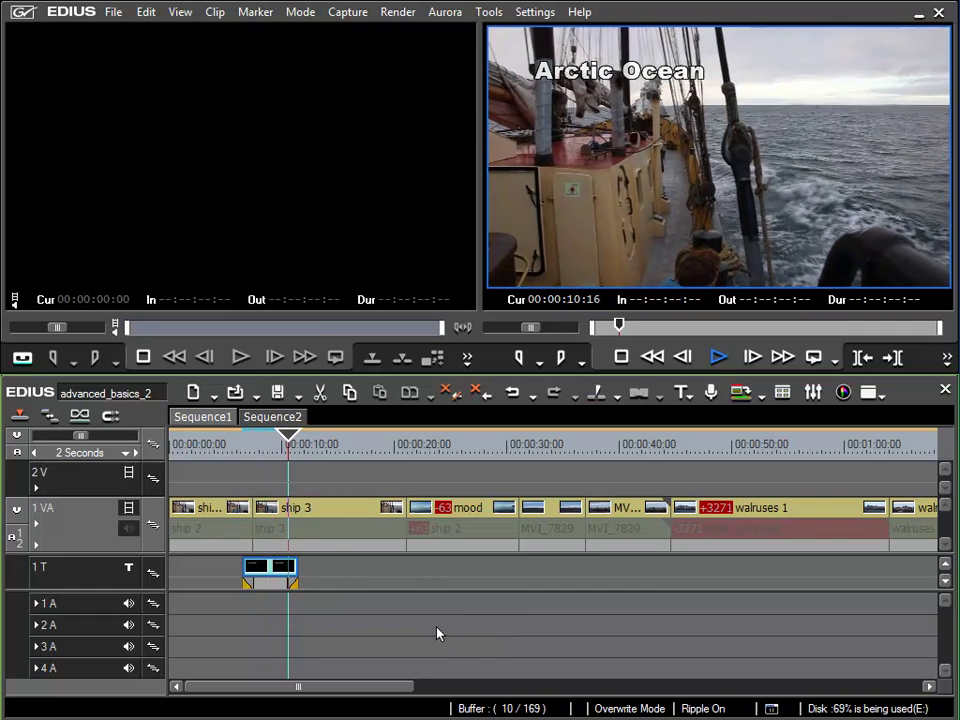
{"action": "key", "text": "space"}
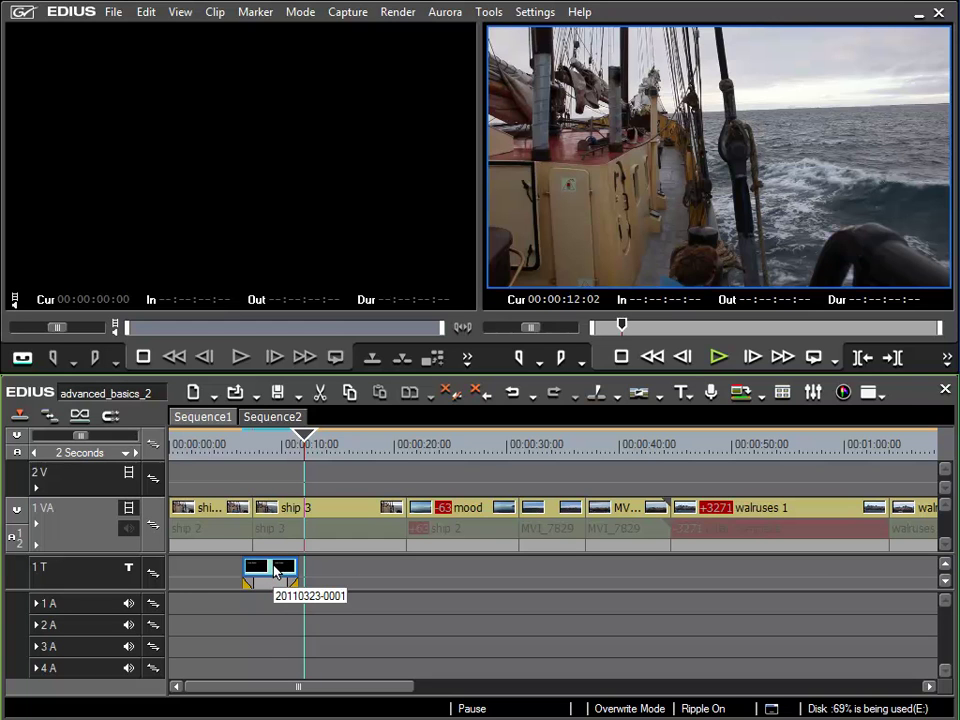
Check the duration of the selected title clip and leave it as it is.
{"action": "key", "text": "alt+u"}
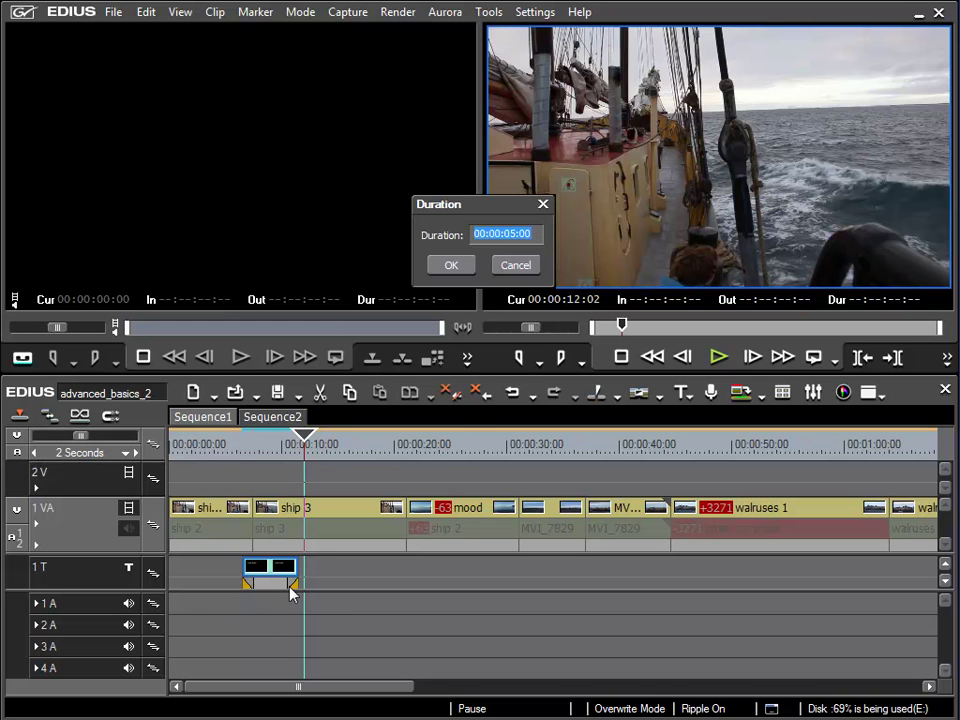
{"action": "left_click", "coordinate": [515, 265]}
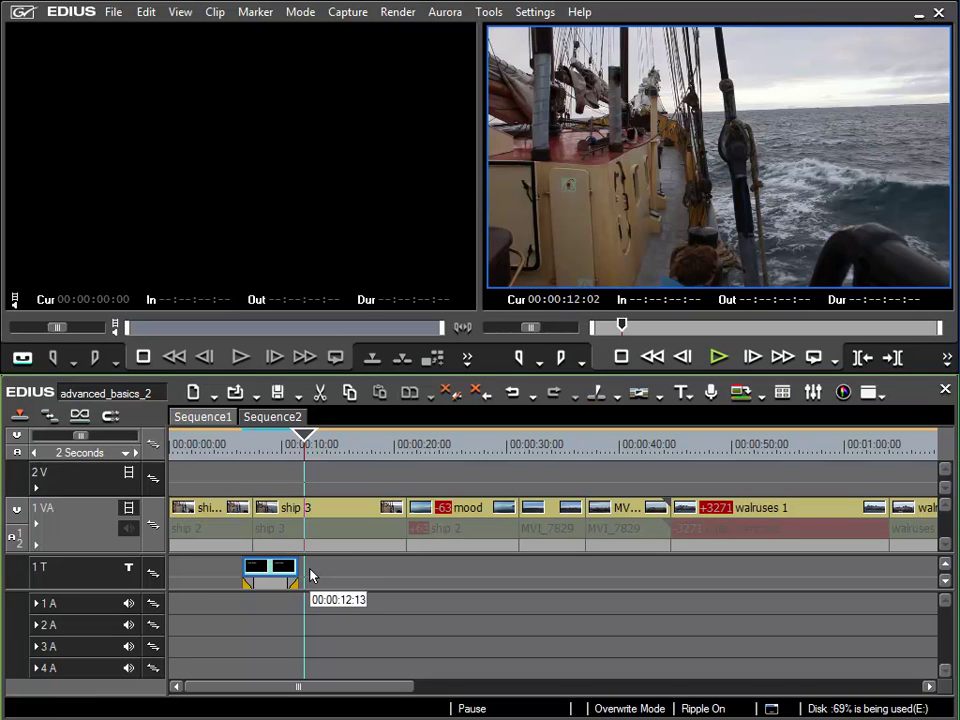
Turn off Automatically Add Title Mixer in the source duration user settings and apply the change.
{"action": "left_click", "coordinate": [535, 14]}
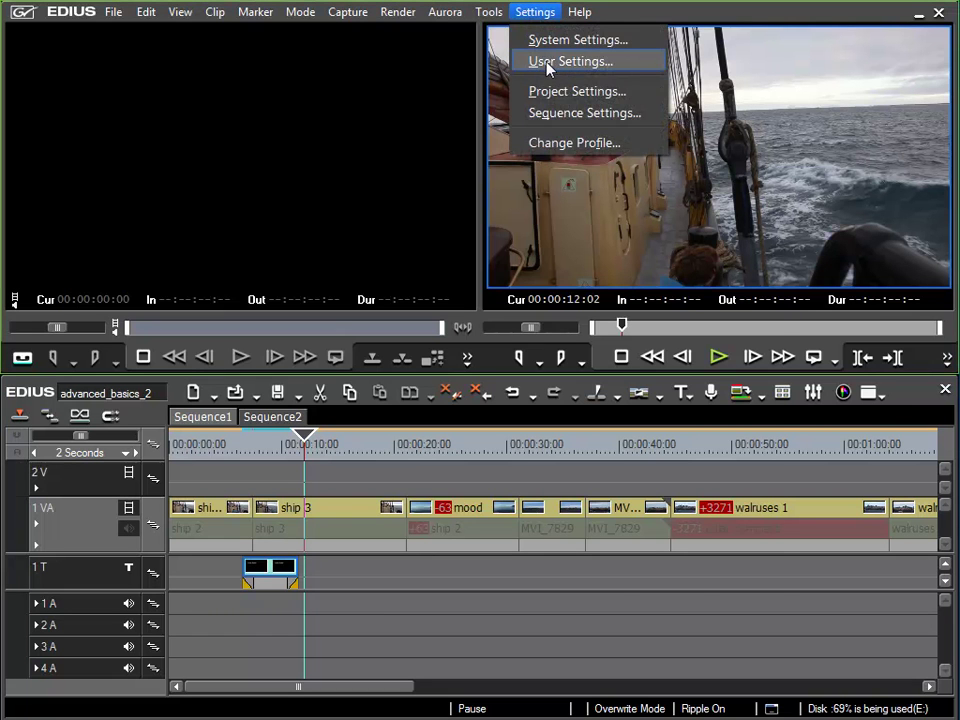
{"action": "left_click", "coordinate": [537, 62]}
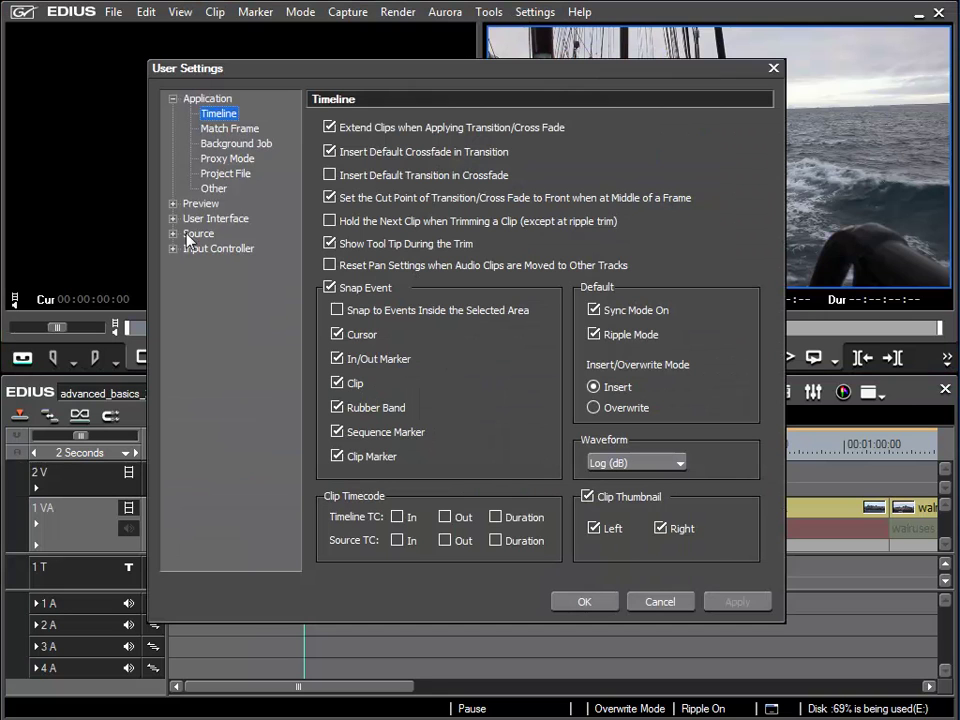
{"action": "left_click", "coordinate": [172, 234]}
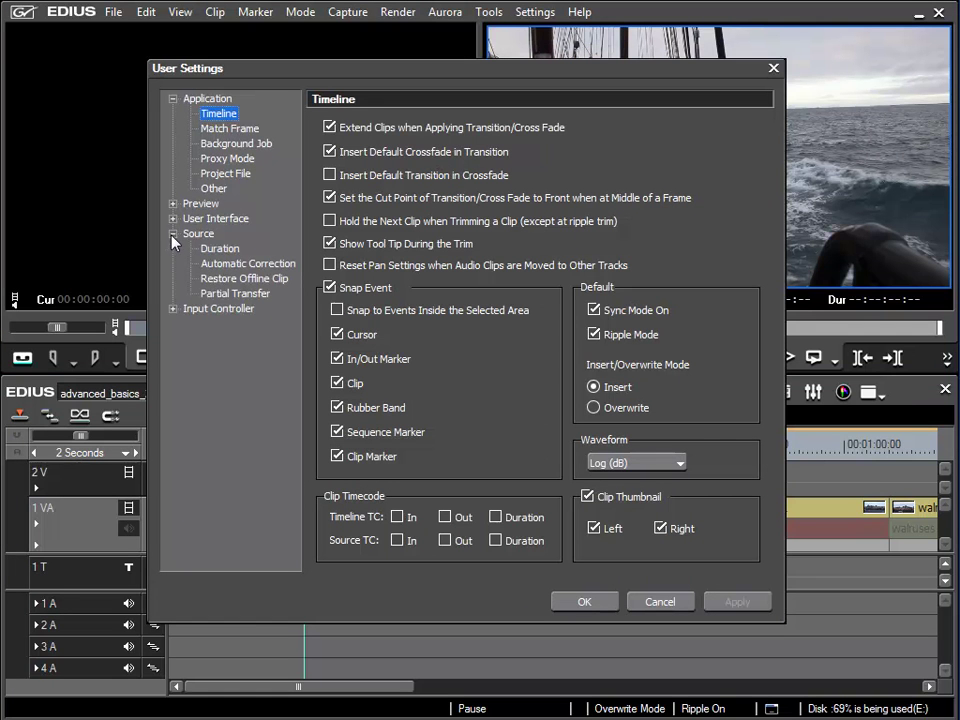
{"action": "left_click", "coordinate": [222, 250]}
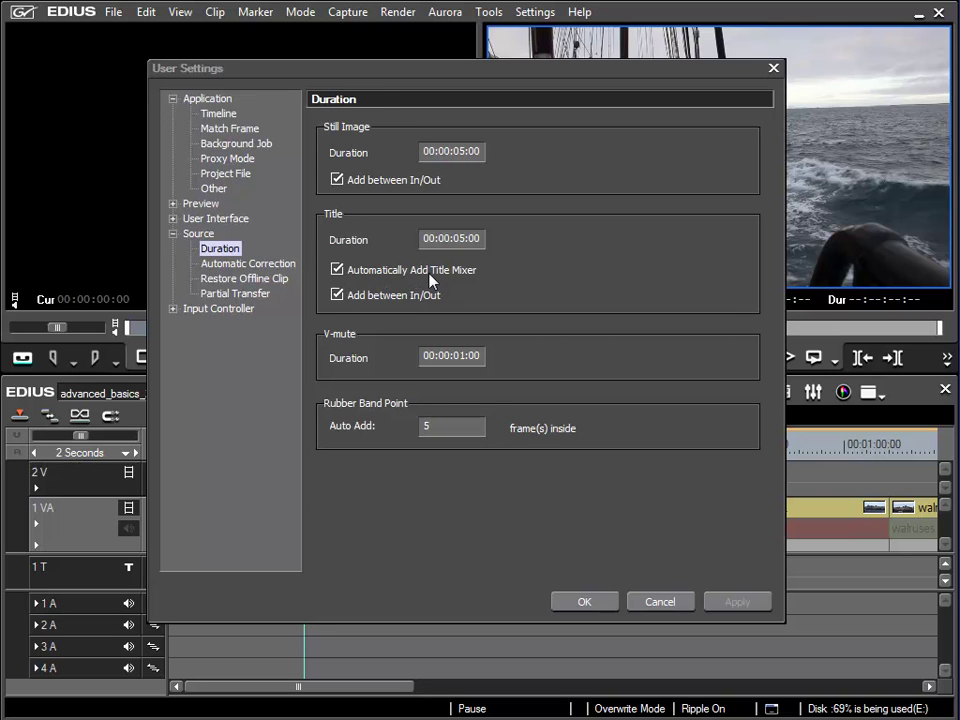
{"action": "left_click", "coordinate": [337, 270]}
{"action": "left_click", "coordinate": [745, 605]}
{"action": "left_click", "coordinate": [592, 604]}
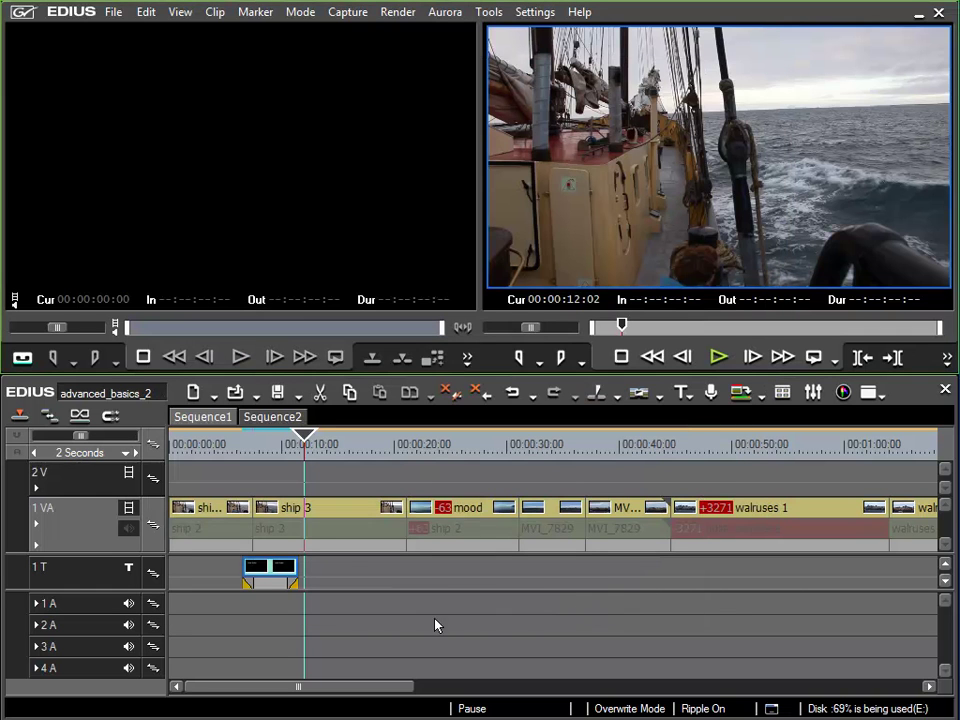
Add a second QuickTitler title reading "Test" on the 1 T track at 00:00:12:23.
{"action": "right_click", "coordinate": [319, 572]}
{"action": "mouse_move", "coordinate": [364, 582]}
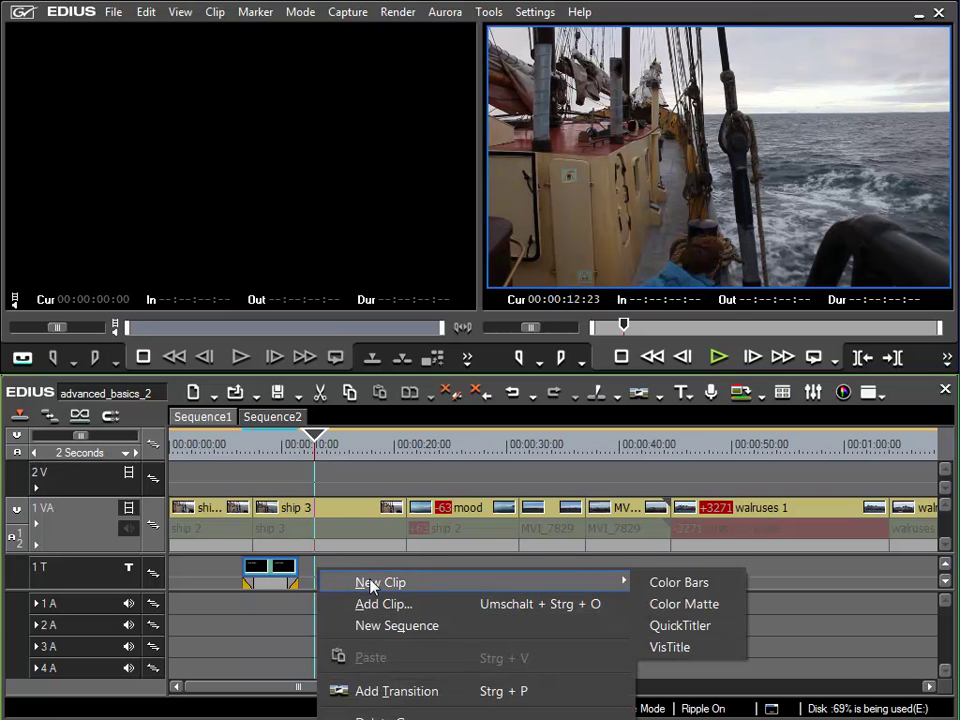
{"action": "left_click", "coordinate": [676, 626]}
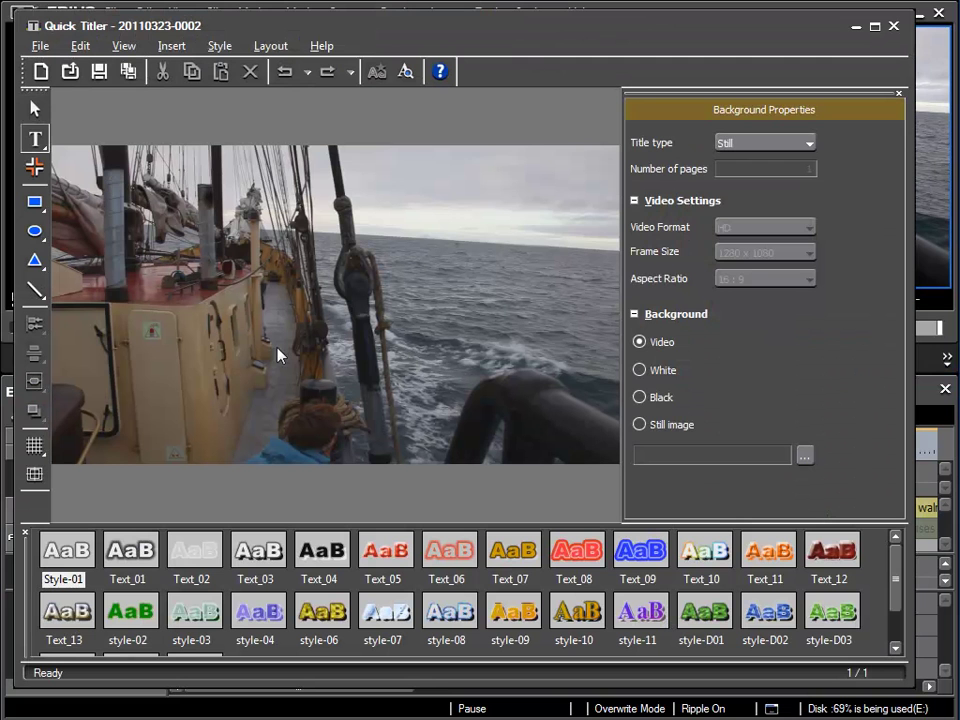
{"action": "type", "text": "Test"}
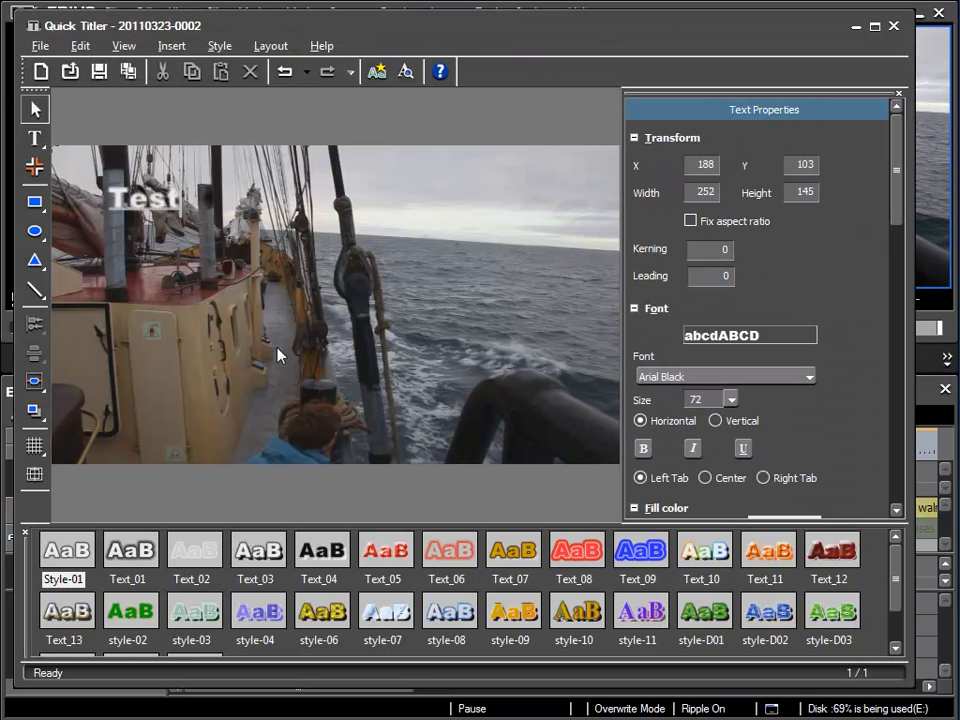
{"action": "left_click", "coordinate": [99, 71]}
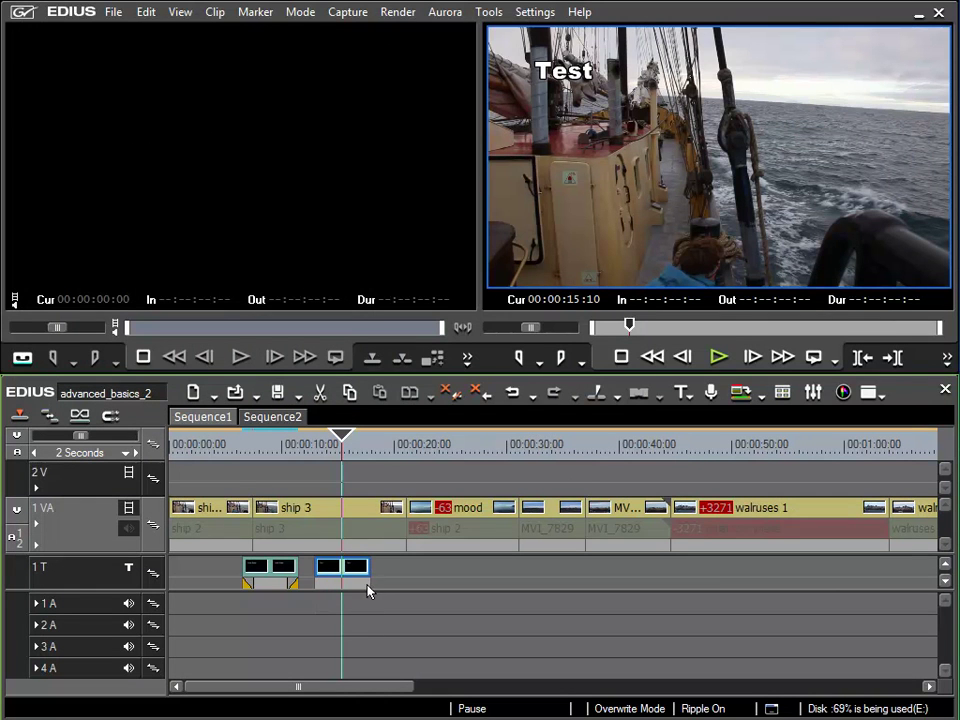
Play back the "Test" title from its start to check how it appears.
{"action": "left_click", "coordinate": [313, 453]}
{"action": "key", "text": "ctrl+p"}
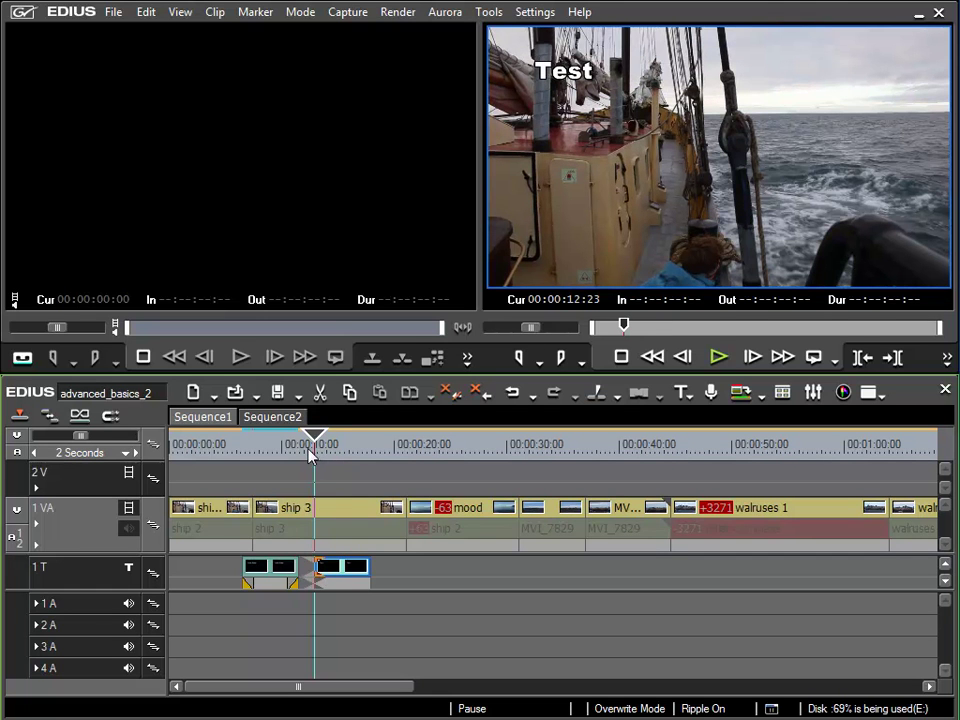
{"action": "key", "text": "space"}
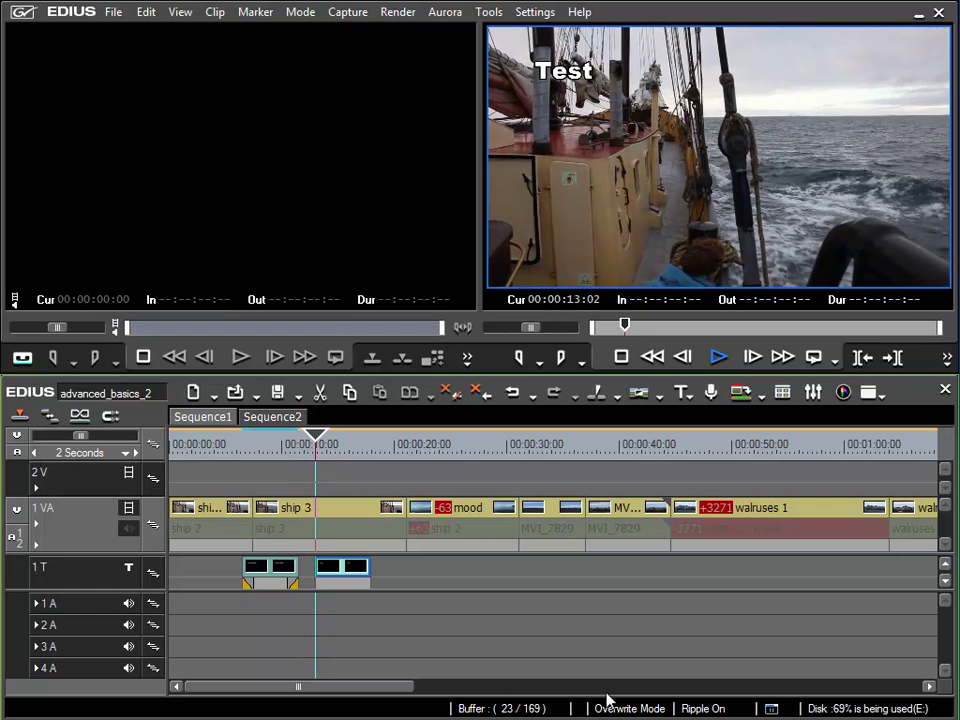
{"action": "key", "text": "space"}
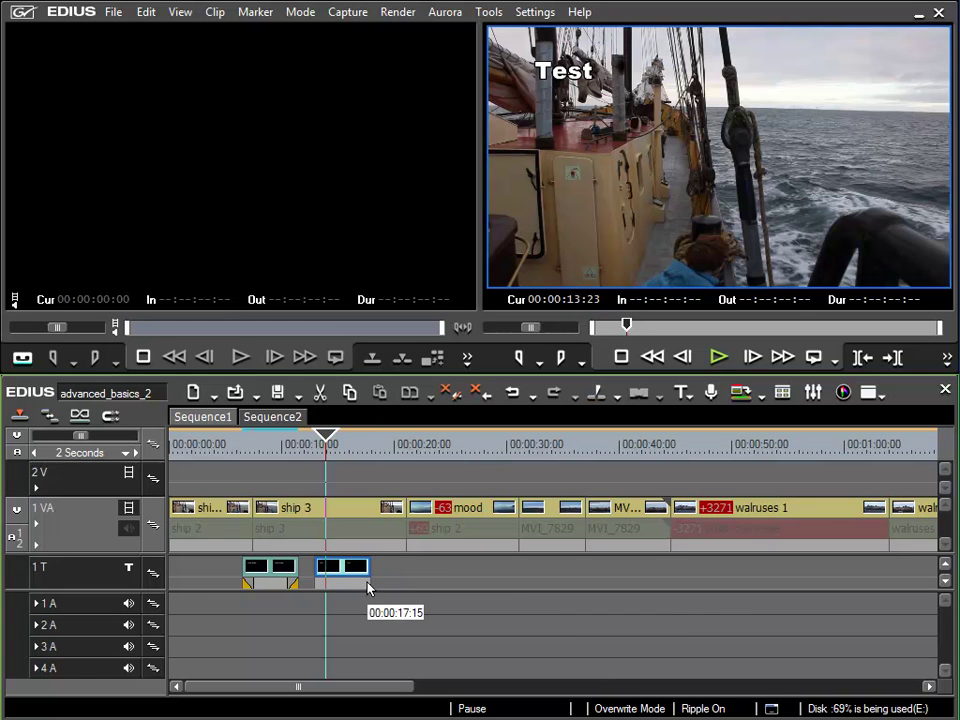
Review the title's Add between In/Out option in the source duration user settings without changing anything.
{"action": "left_click", "coordinate": [535, 12]}
{"action": "left_click", "coordinate": [543, 62]}
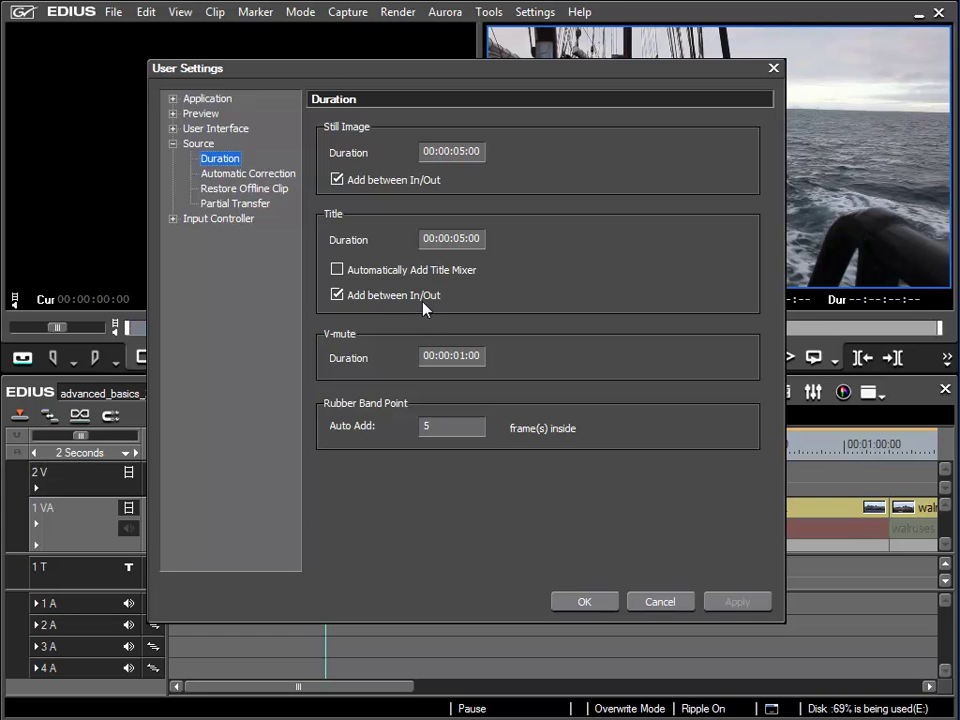
{"action": "left_click", "coordinate": [661, 605]}
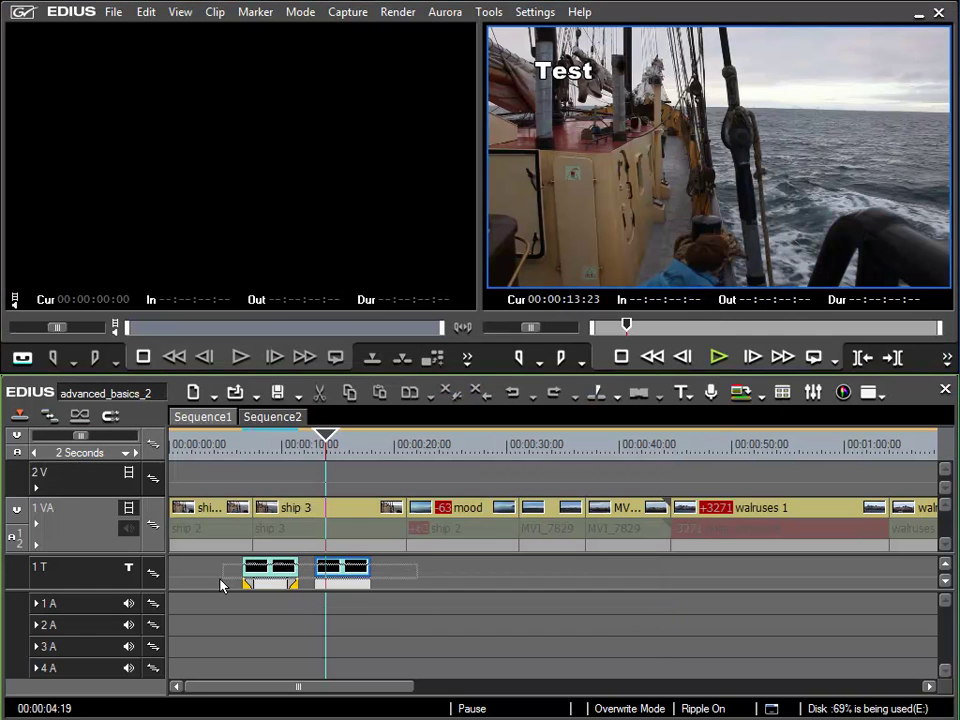
Delete both title clips from the 1 T track.
{"action": "mouse_move", "coordinate": [222, 588]}
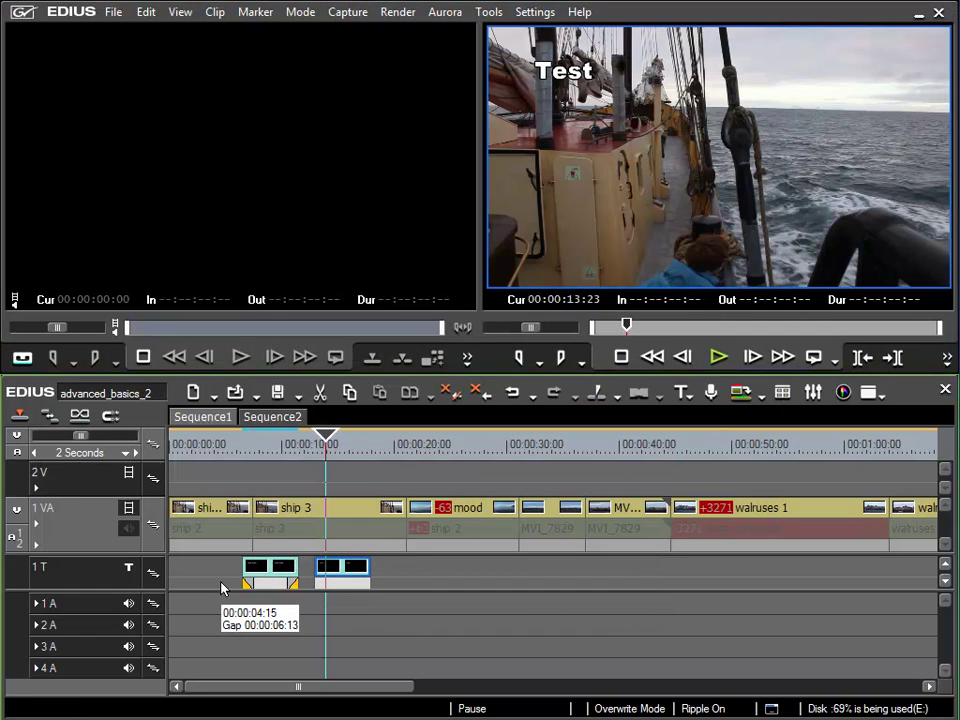
{"action": "key", "text": "Delete"}
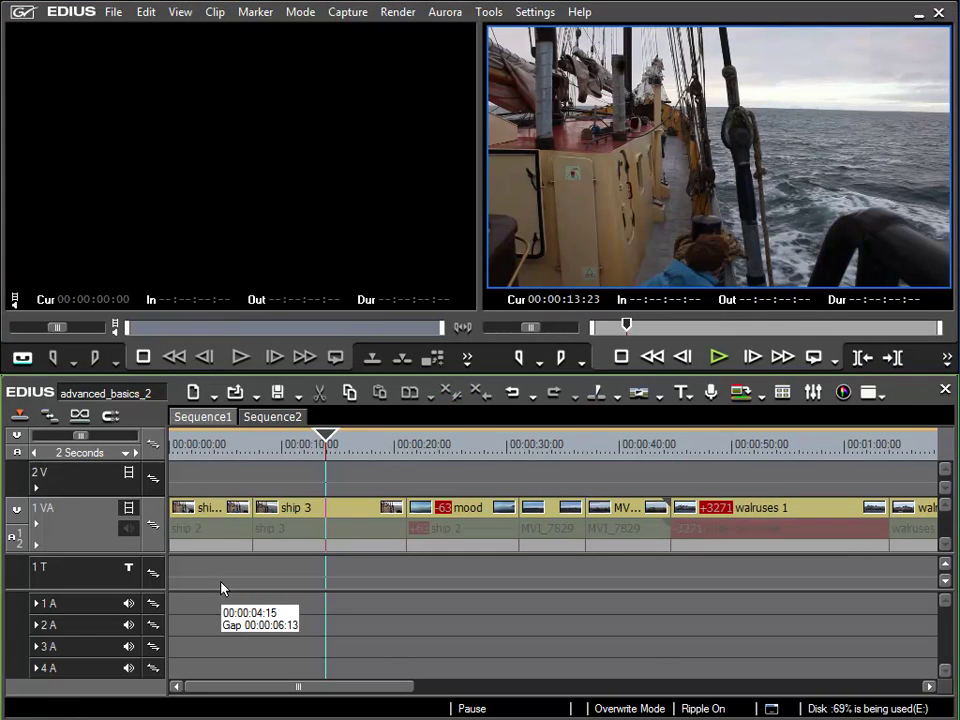
Set the timeline's In point at 00:00:04:13 and its Out point at 00:00:17:17.
{"action": "left_click_drag", "start_coordinate": [275, 446], "coordinate": [221, 452]}
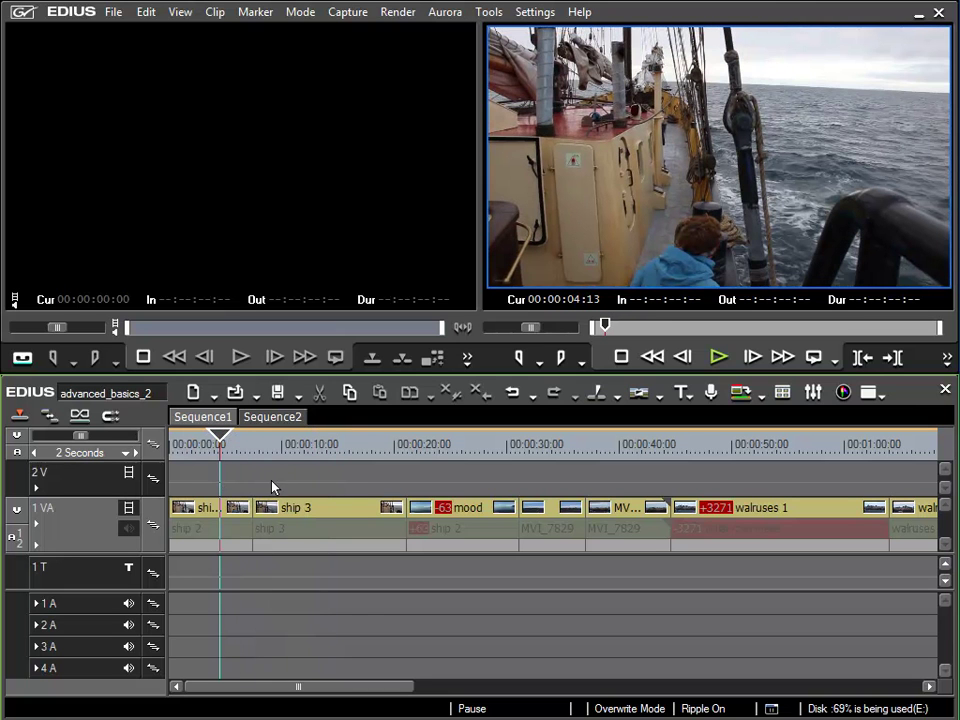
{"action": "key", "text": "i"}
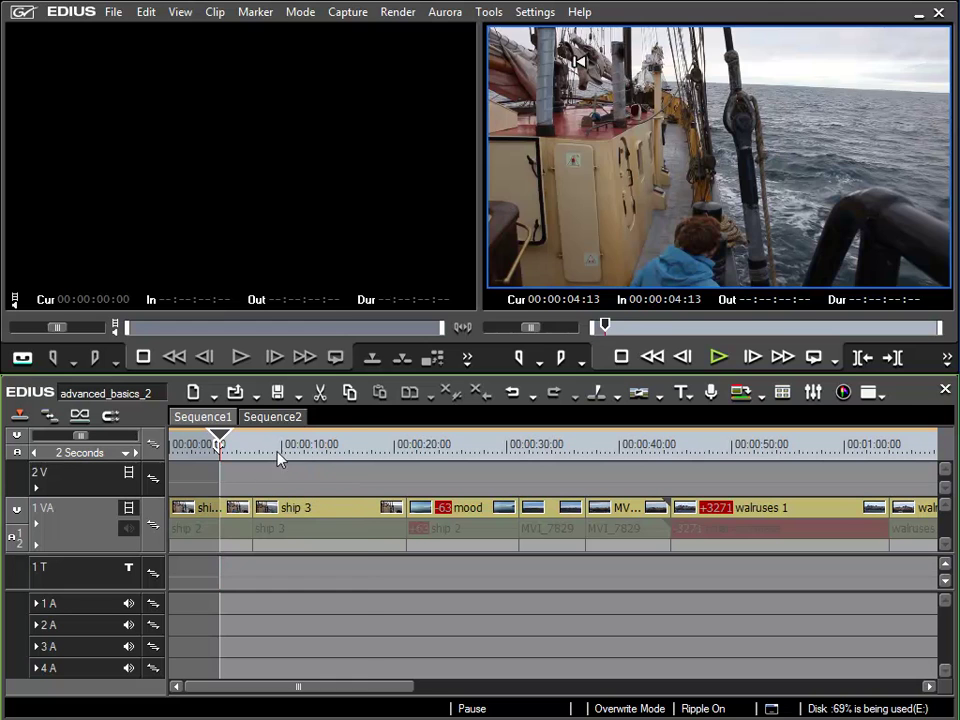
{"action": "left_click", "coordinate": [369, 450]}
{"action": "key", "text": "Right"}
{"action": "key", "text": "Right"}
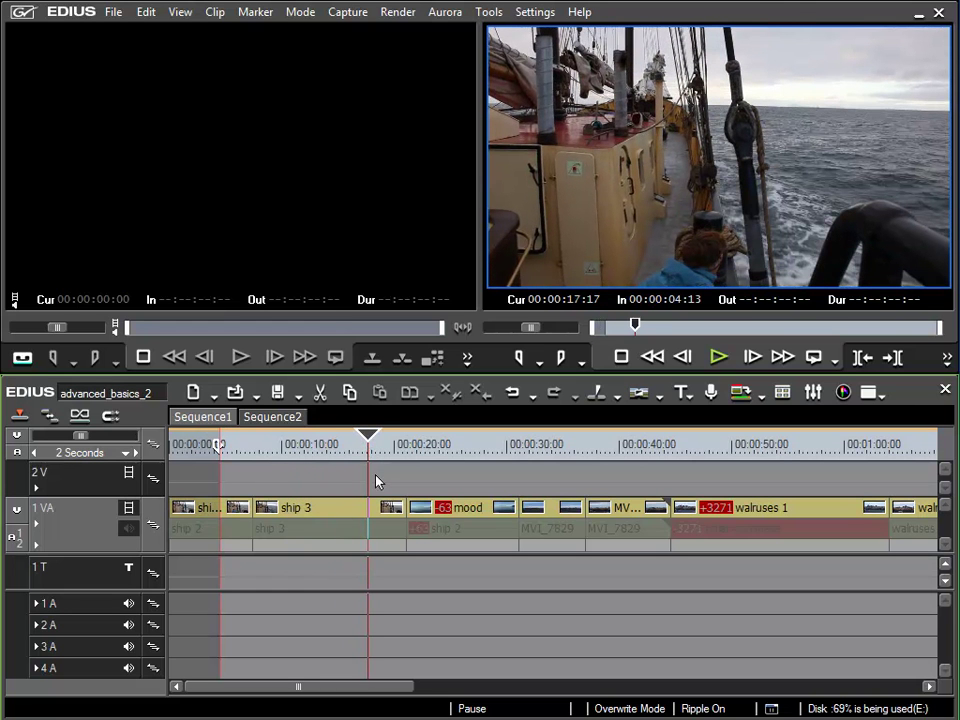
{"action": "key", "text": "o"}
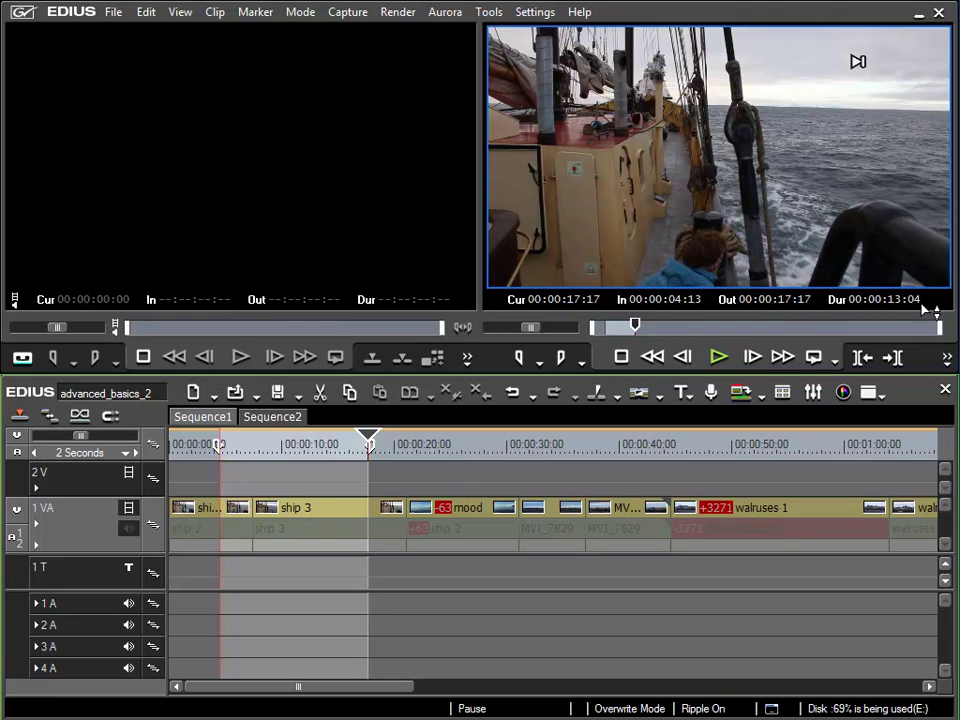
Create a QuickTitler title reading "Arctic Sea" on the 1 T track between the In and Out points and save it.
{"action": "right_click", "coordinate": [230, 571]}
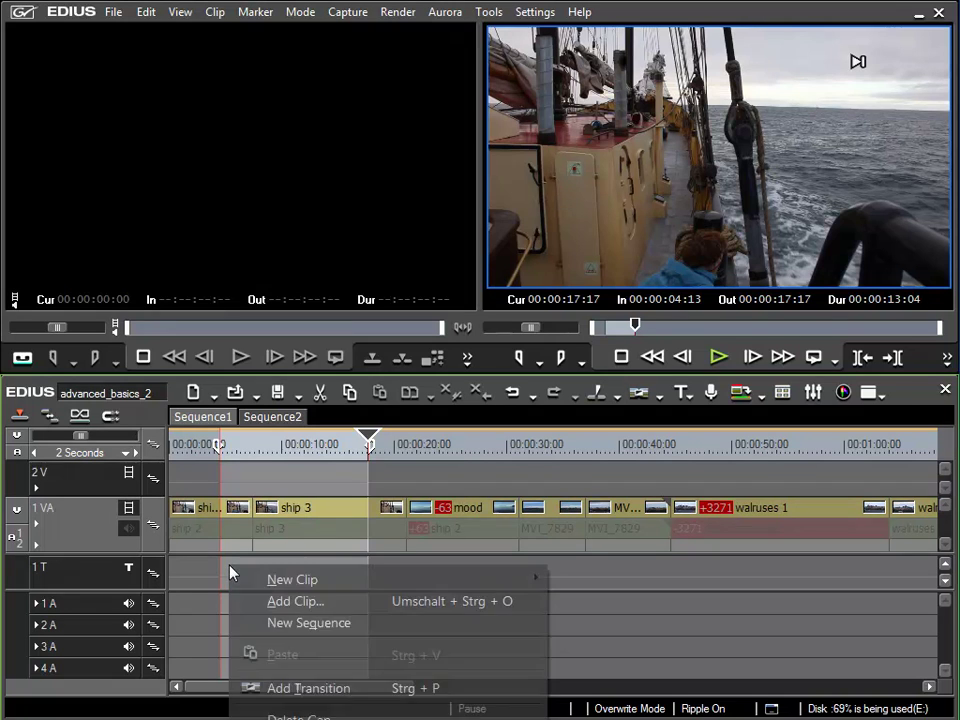
{"action": "mouse_move", "coordinate": [308, 583]}
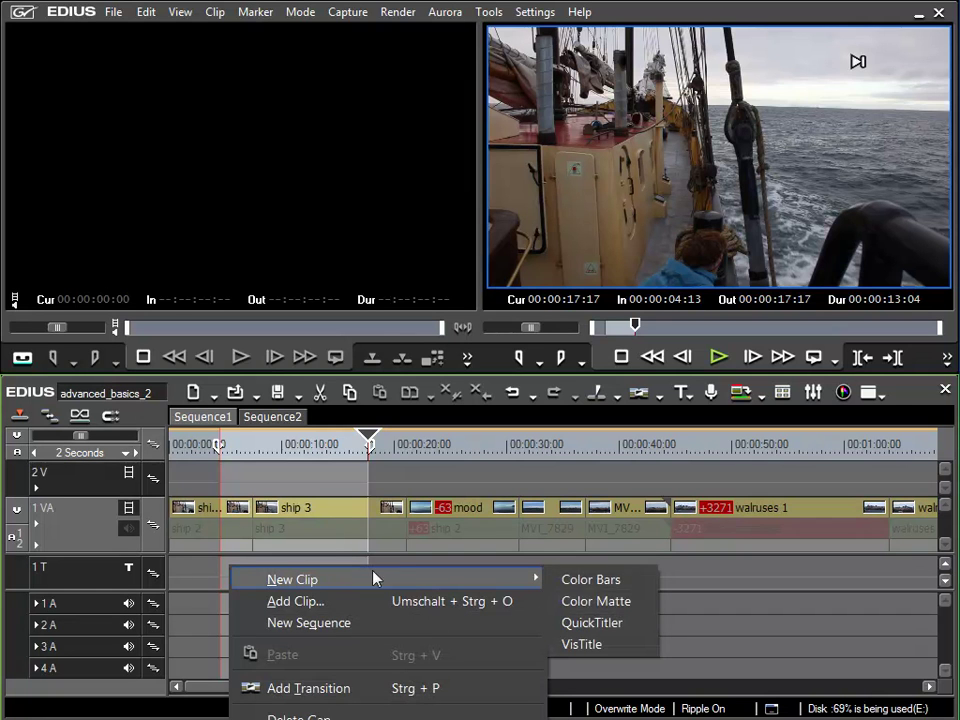
{"action": "left_click", "coordinate": [590, 624]}
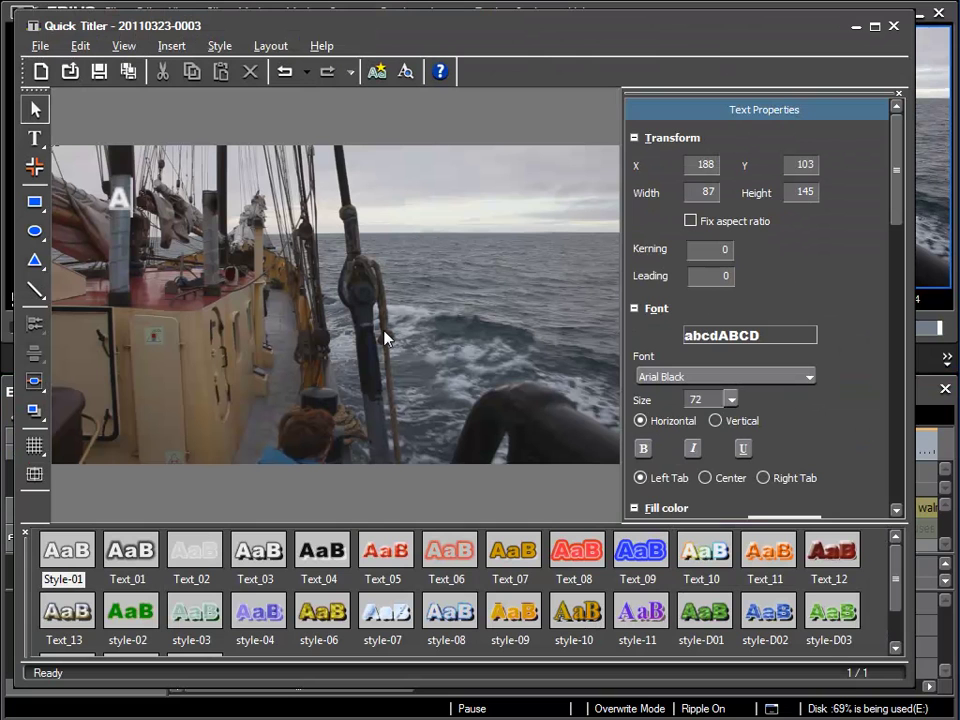
{"action": "type", "text": "rcti"}
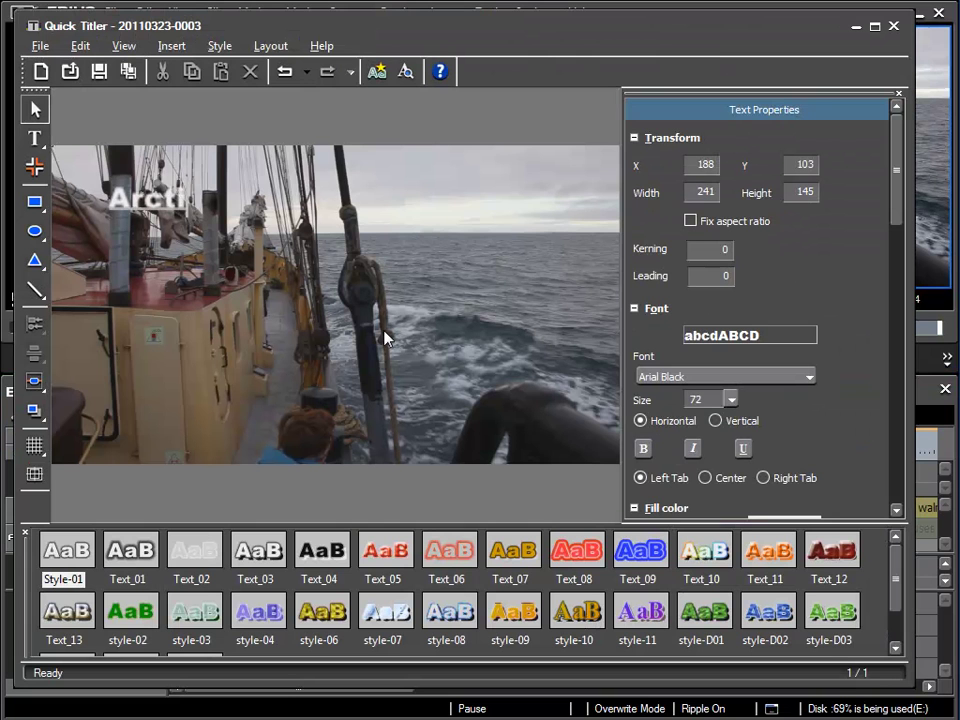
{"action": "type", "text": "c Sea"}
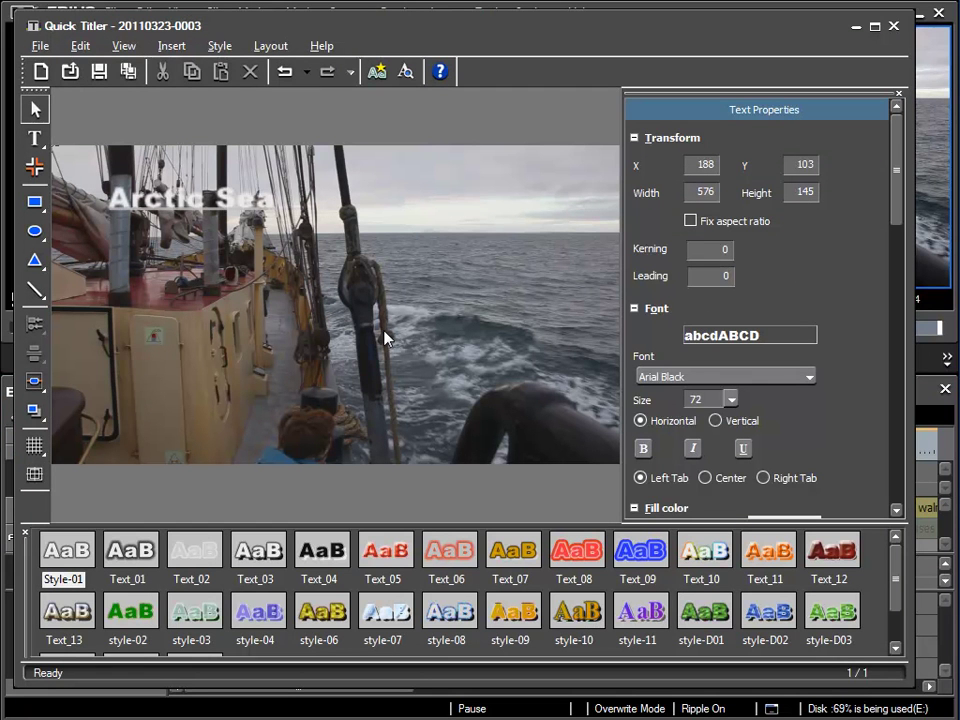
{"action": "left_click", "coordinate": [100, 72]}
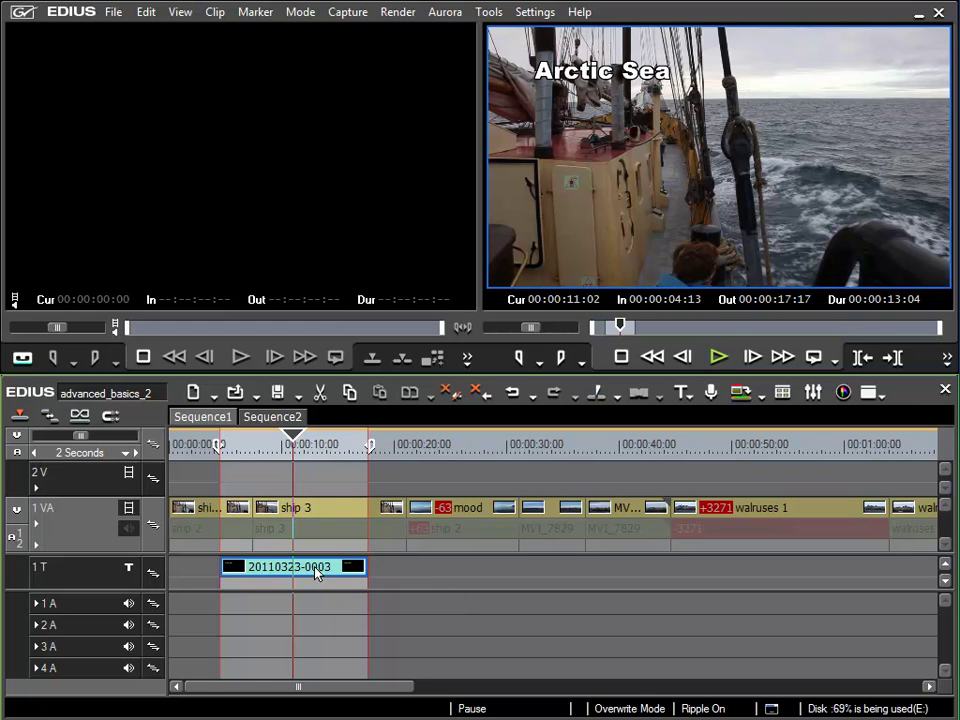
Delete the "Arctic Sea" title from the 1 T track and clear the timeline's In and Out points.
{"action": "key", "text": "Delete"}
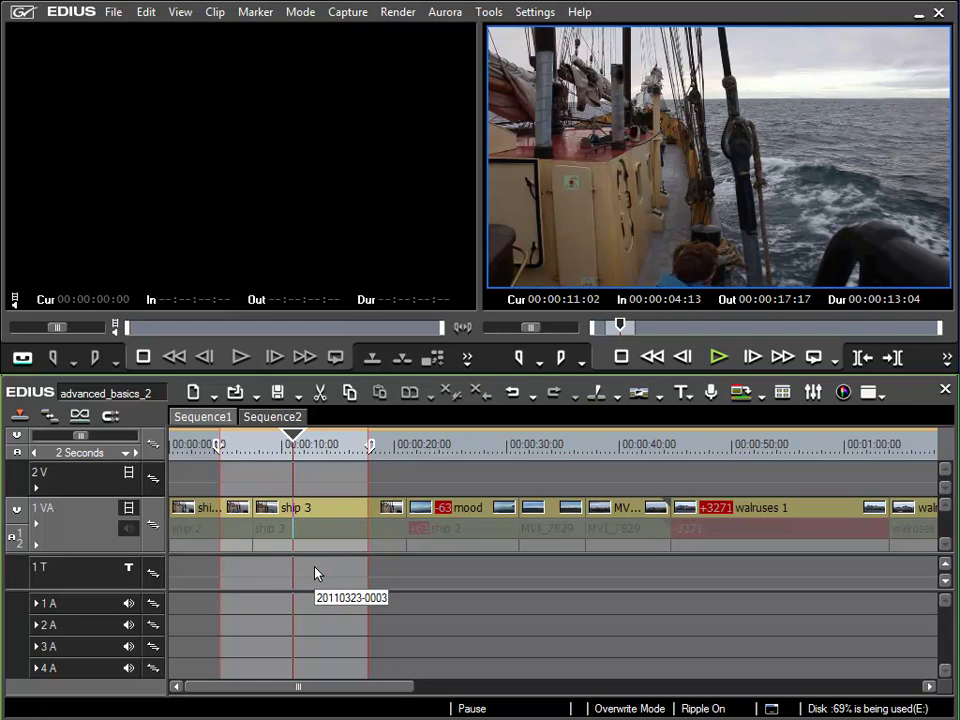
{"action": "key", "text": "alt+x"}
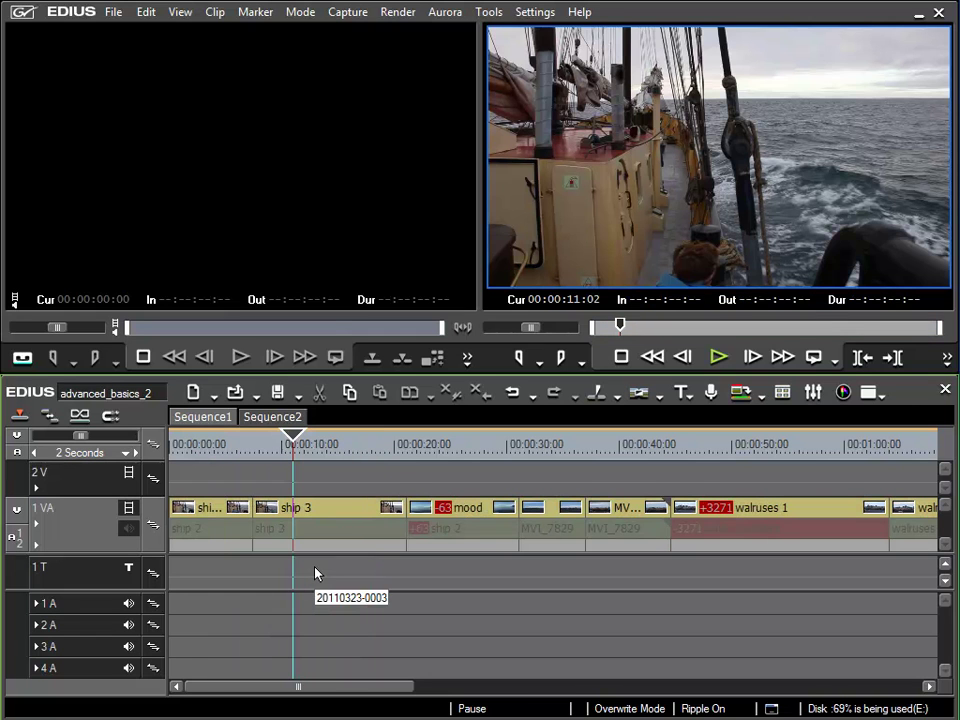
Switch to Insert Mode and add a QuickTitler title reading "test" on the 1 T track at 00:00:09:07.
{"action": "left_click", "coordinate": [275, 449]}
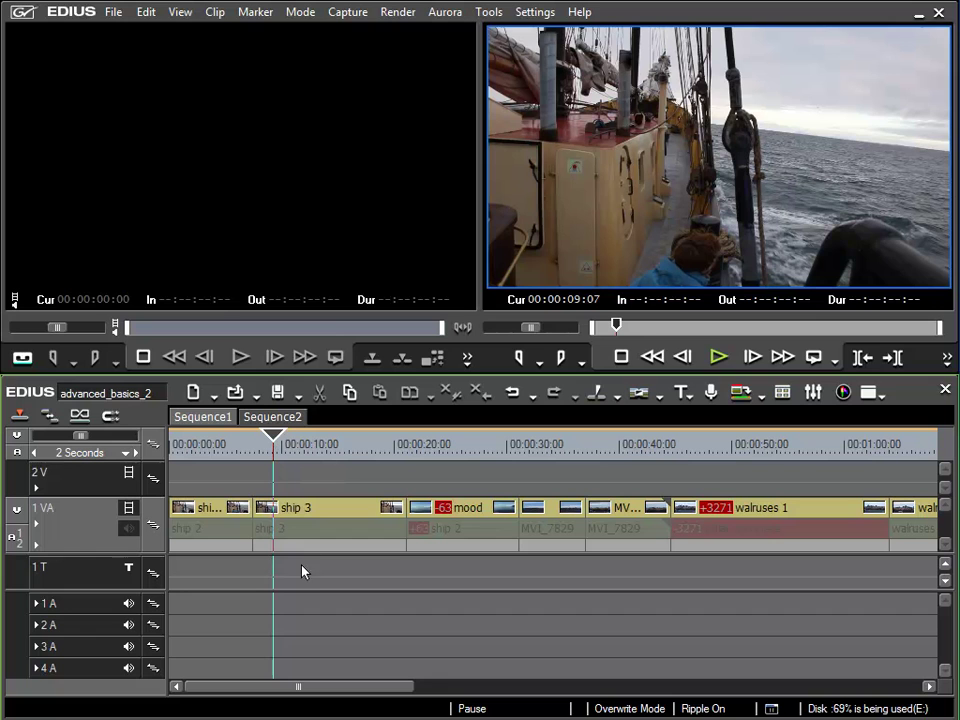
{"action": "left_click", "coordinate": [20, 416]}
{"action": "right_click", "coordinate": [247, 569]}
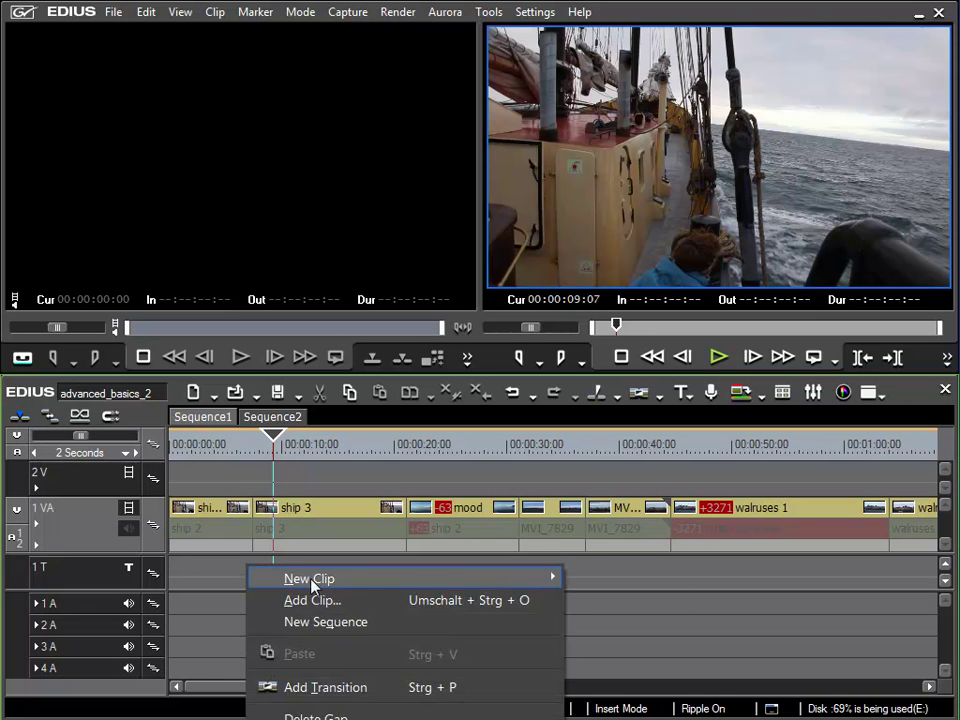
{"action": "mouse_move", "coordinate": [328, 585]}
{"action": "left_click", "coordinate": [631, 622]}
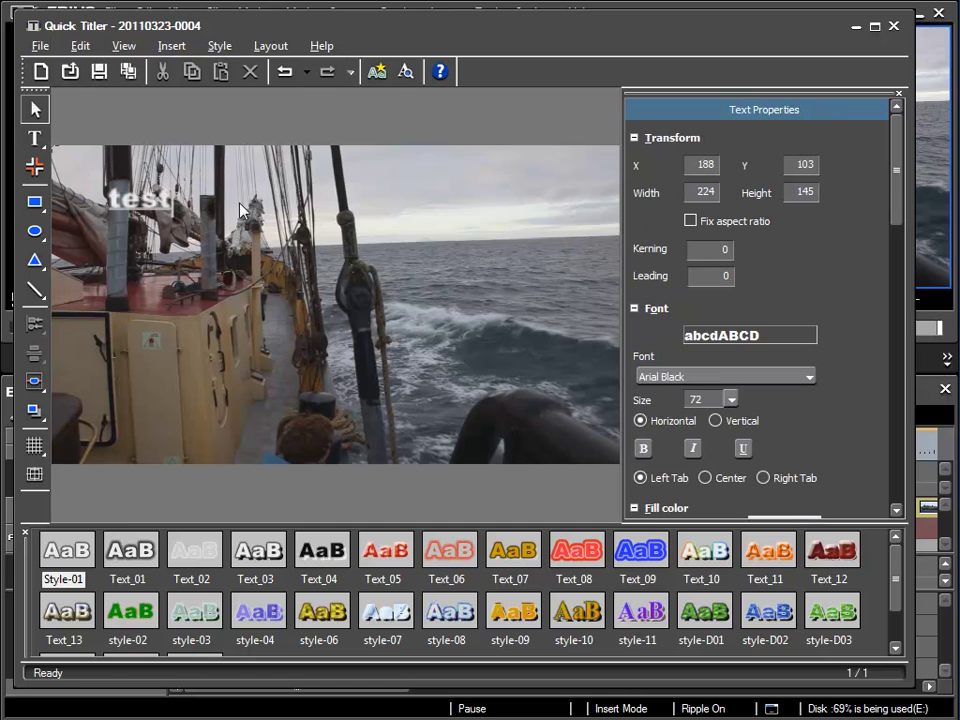
{"action": "left_click", "coordinate": [70, 70]}
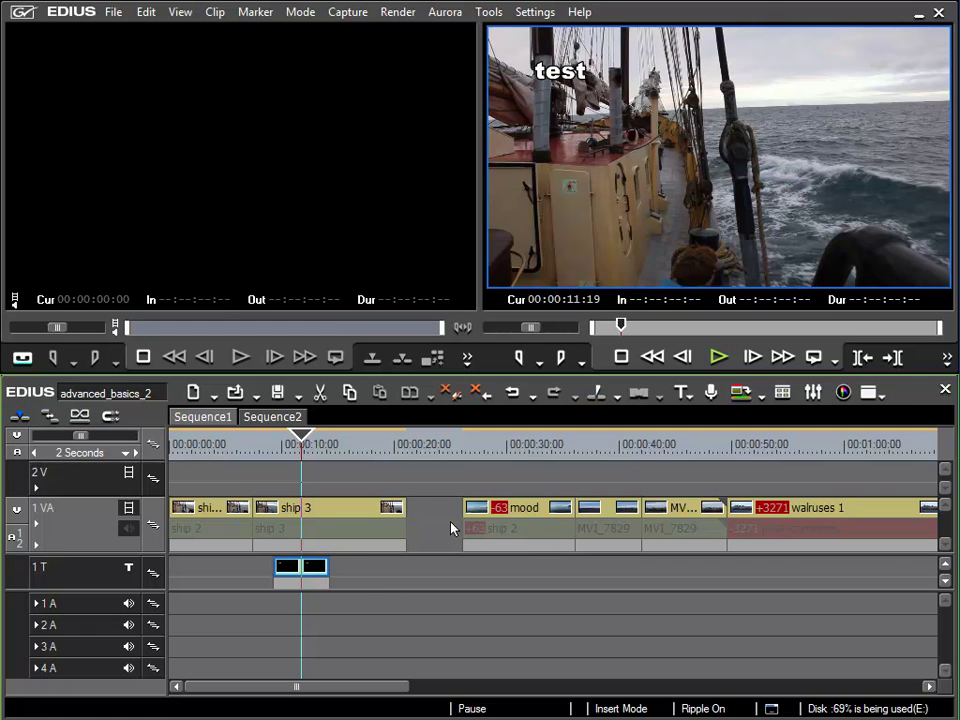
Undo the insertion of the "test" title and switch the timeline to Overwrite Mode.
{"action": "mouse_move", "coordinate": [451, 529]}
{"action": "left_click", "coordinate": [513, 396]}
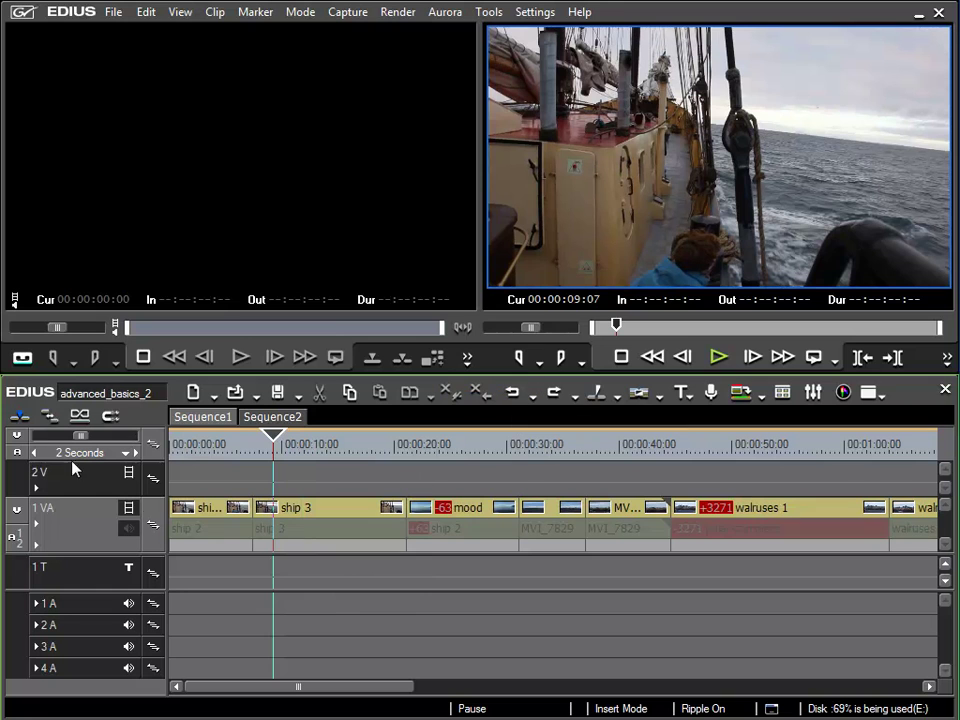
{"action": "left_click", "coordinate": [20, 415]}
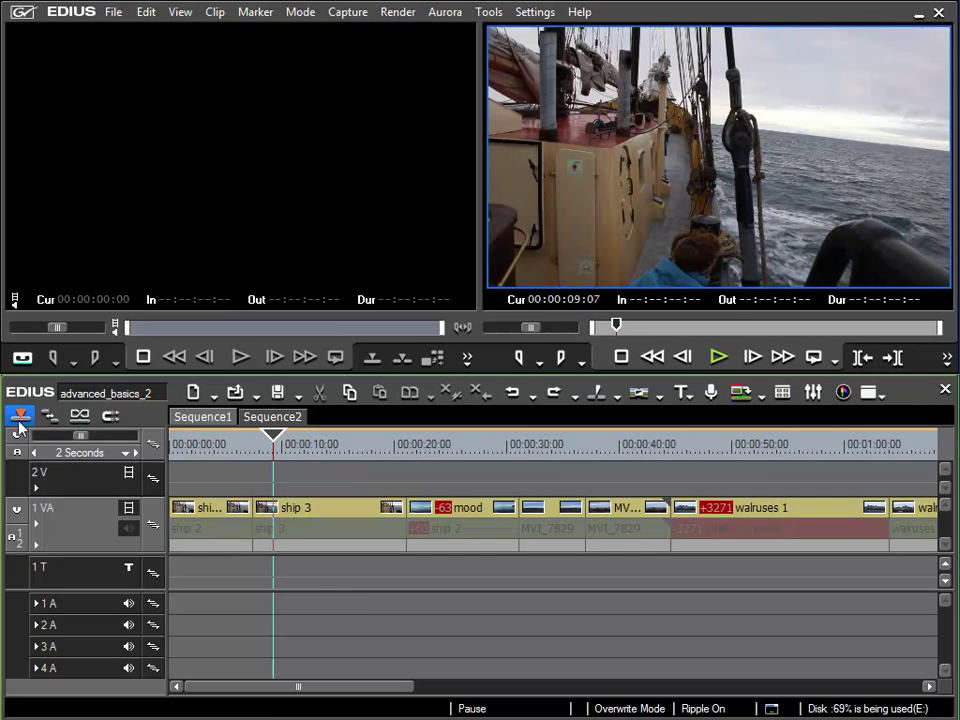